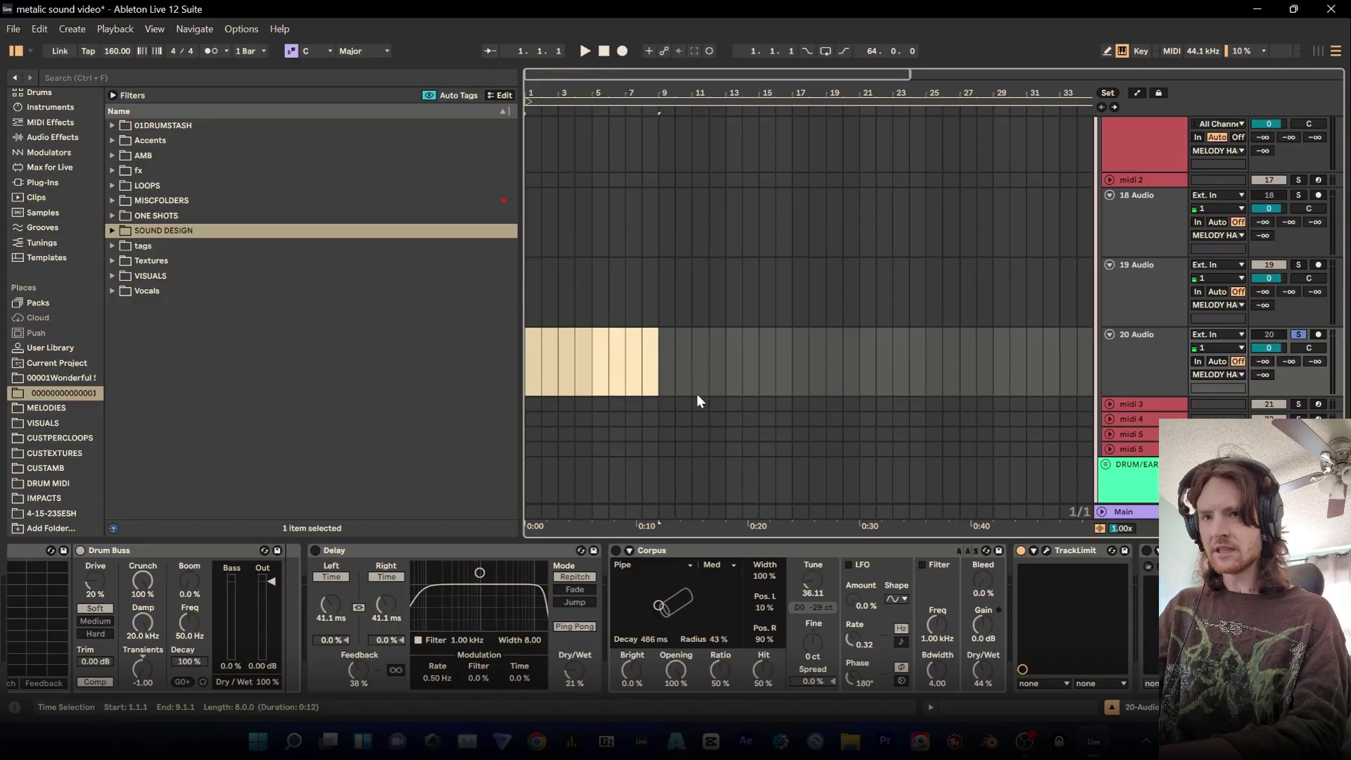
{"action": "left_click_drag", "start_coordinate": [659, 362], "coordinate": [453, 365]}
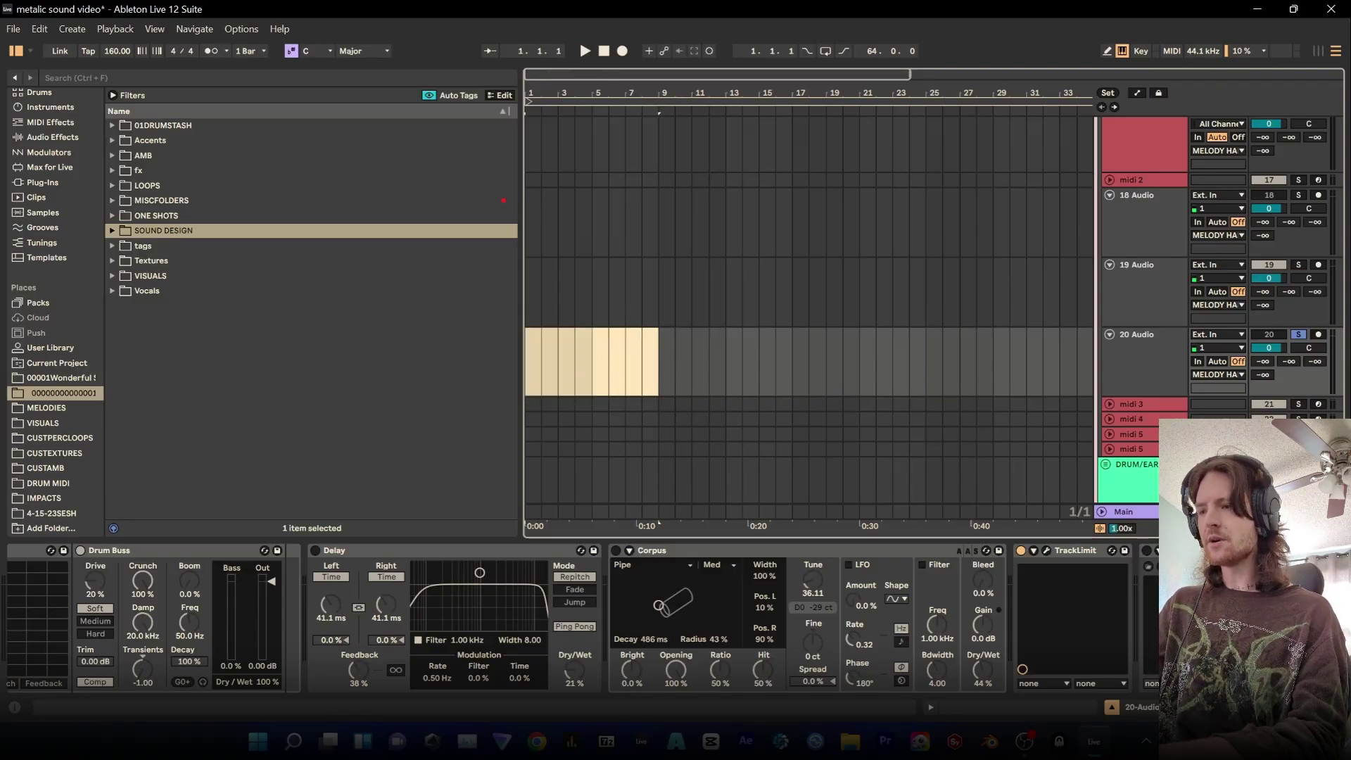
{"action": "left_click_drag", "start_coordinate": [1196, 706], "coordinate": [1043, 702]}
{"action": "left_click", "coordinate": [60, 438]}
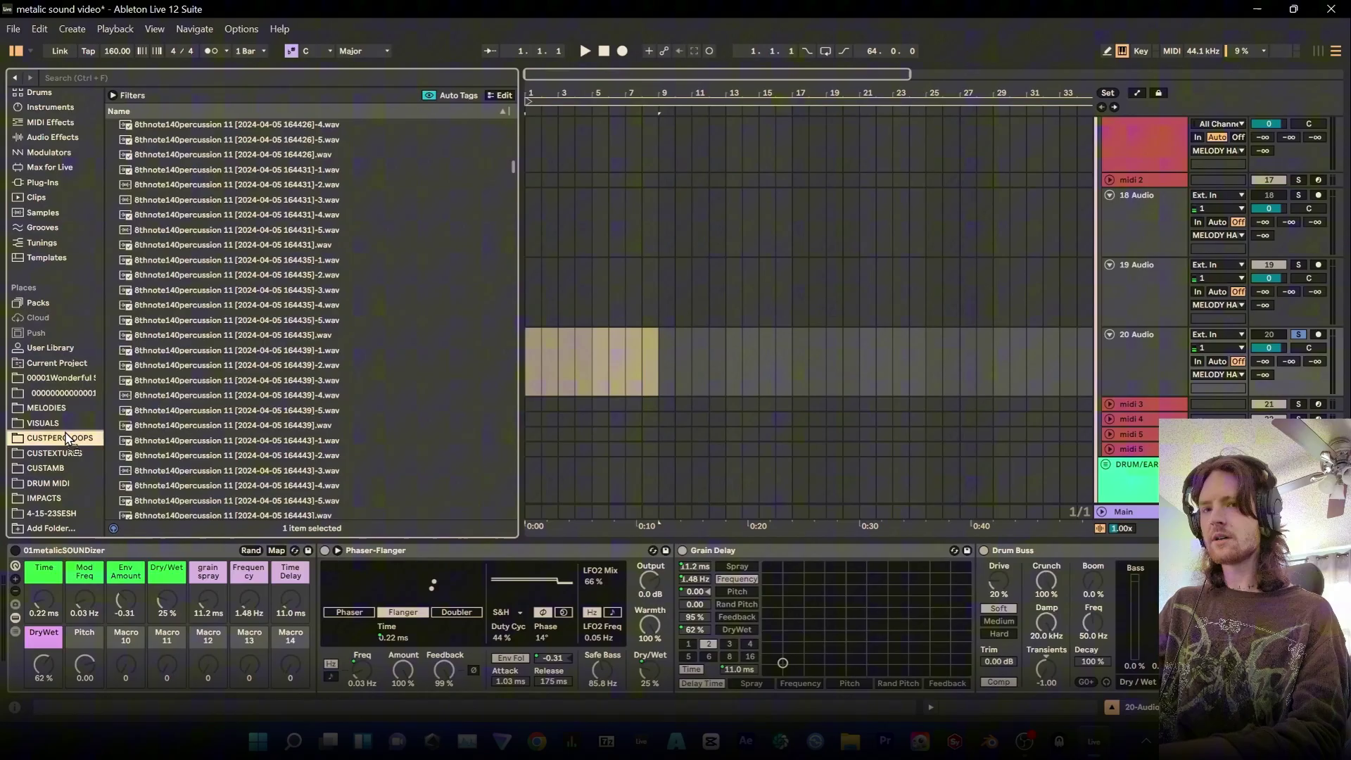
{"action": "left_click", "coordinate": [355, 443]}
{"action": "left_click", "coordinate": [312, 471]}
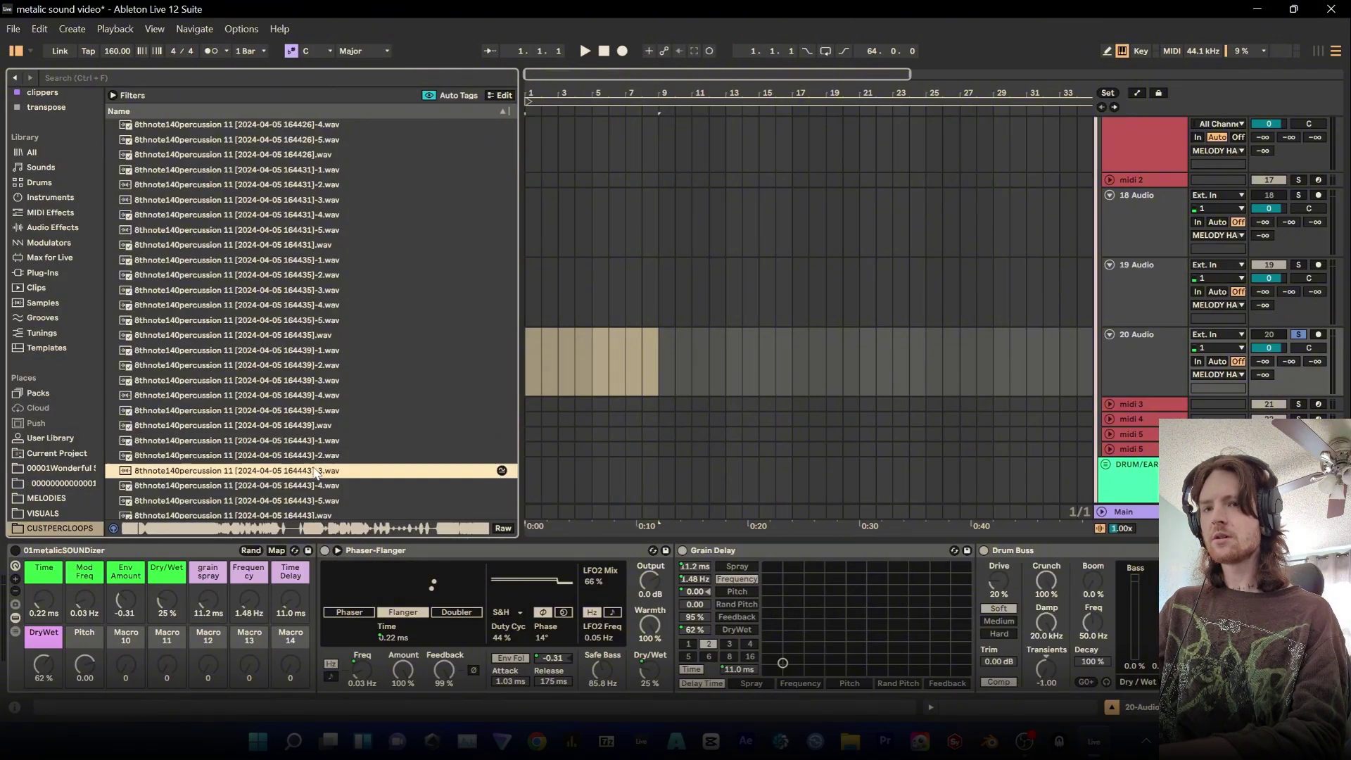
{"action": "scroll", "coordinate": [311, 470], "scroll_direction": "down", "scroll_amount": 3}
{"action": "left_click", "coordinate": [311, 471]}
{"action": "scroll", "coordinate": [285, 361], "scroll_direction": "down", "scroll_amount": 3}
{"action": "left_click_drag", "start_coordinate": [285, 361], "coordinate": [535, 359]}
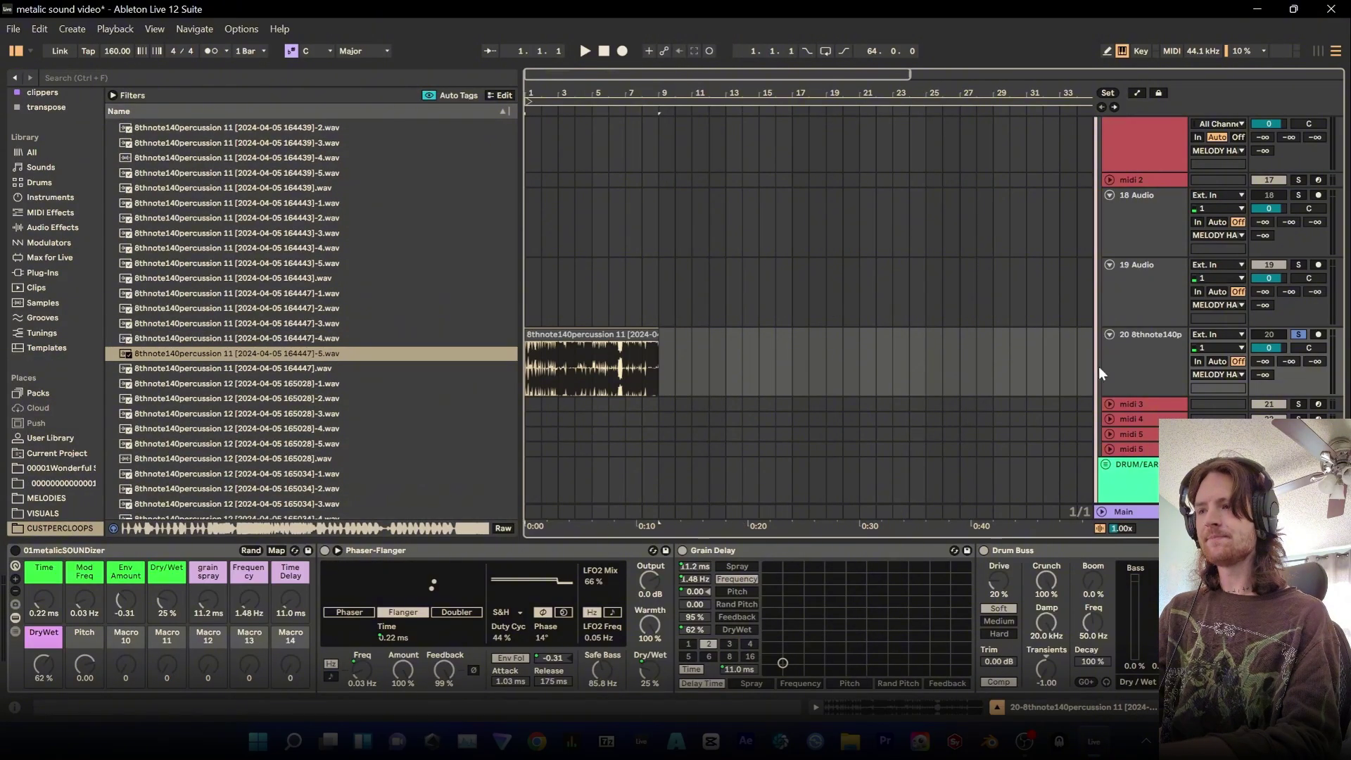
Switch on the Corpus effect in the device chain of track 20
{"action": "left_click", "coordinate": [1140, 359]}
{"action": "scroll", "coordinate": [693, 563], "scroll_direction": "right", "scroll_amount": 5}
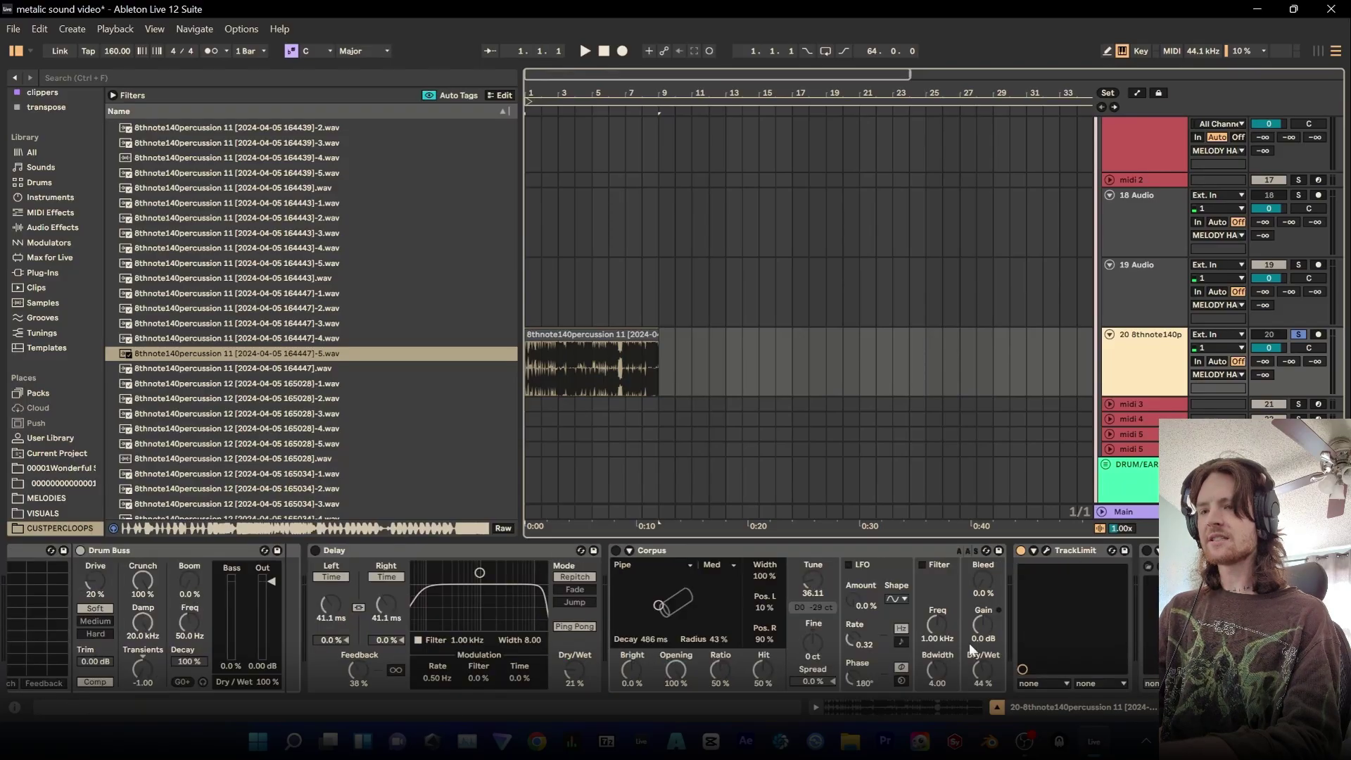
{"action": "left_click", "coordinate": [693, 551]}
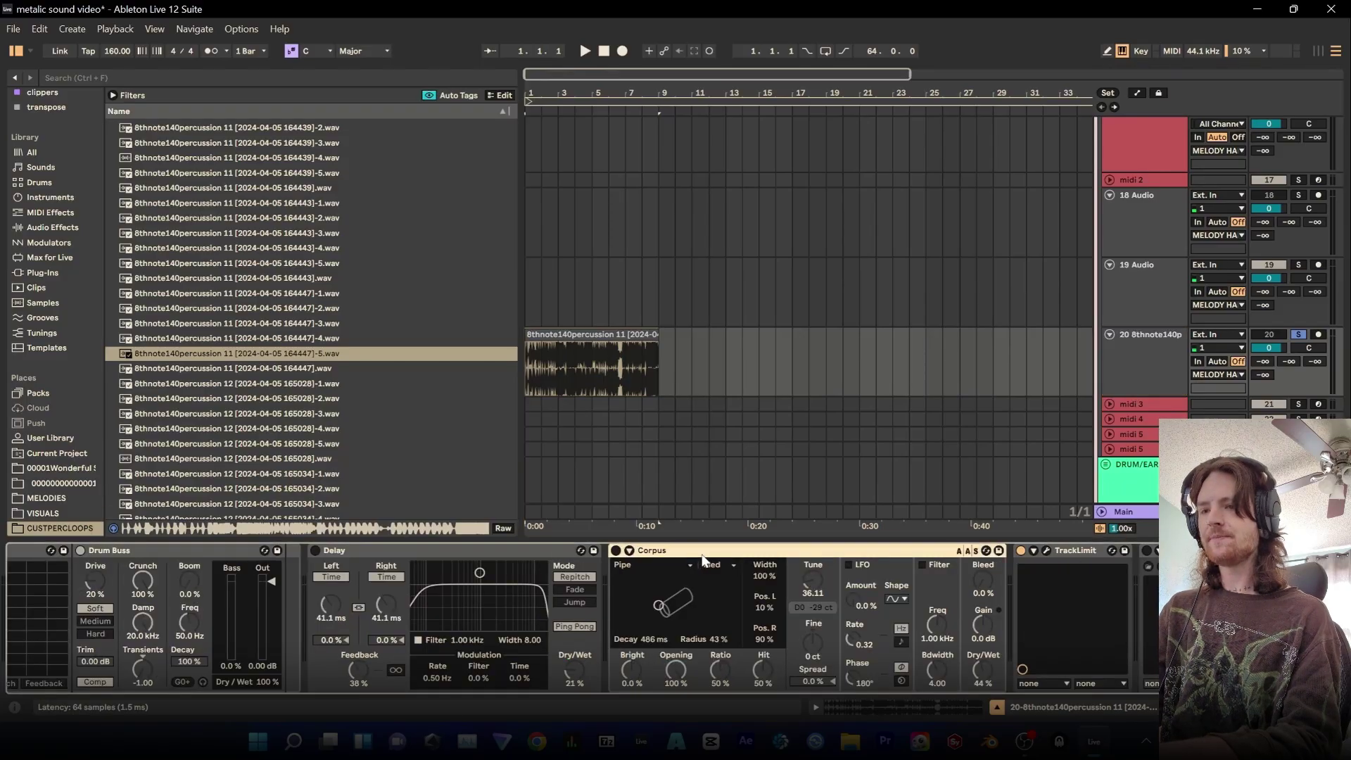
{"action": "left_click", "coordinate": [616, 550]}
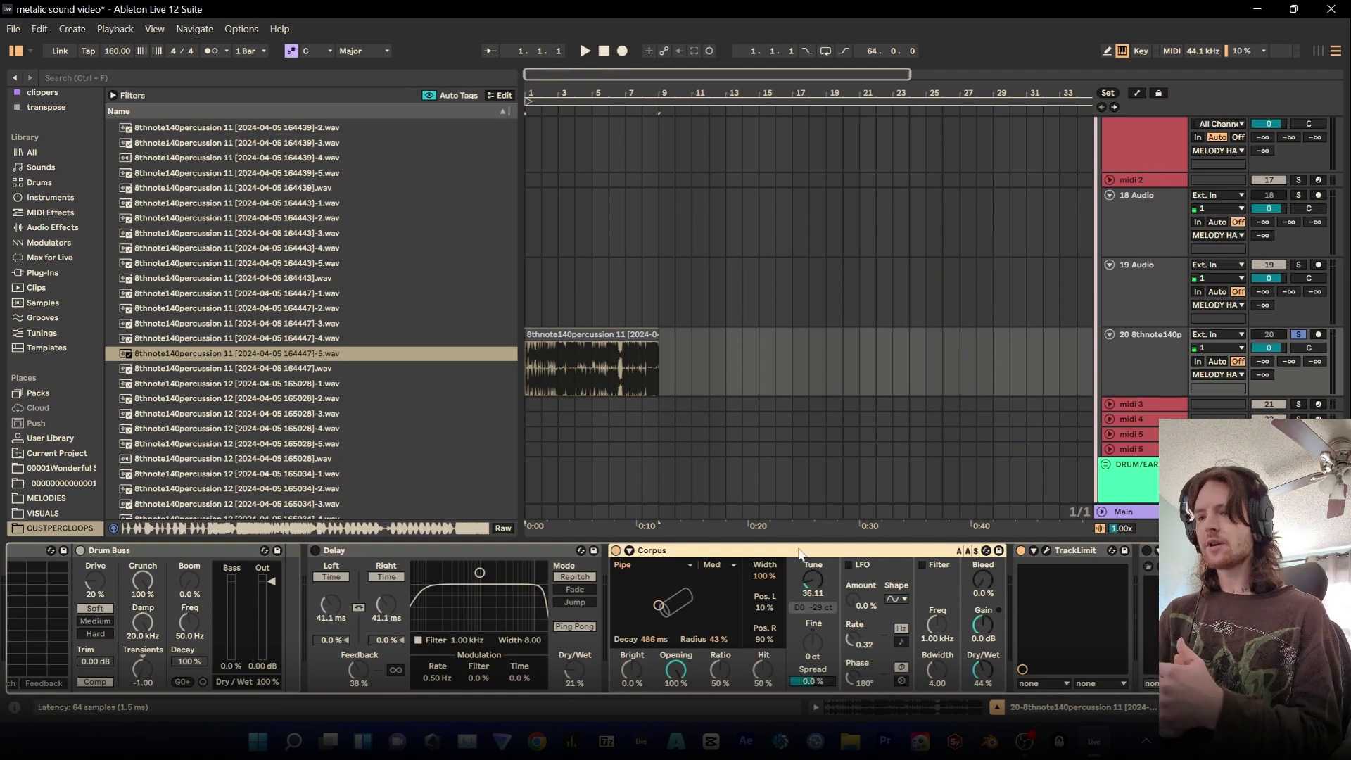
Try the Beam resonator type in Corpus and play the percussion loop through it
{"action": "left_click", "coordinate": [688, 565]}
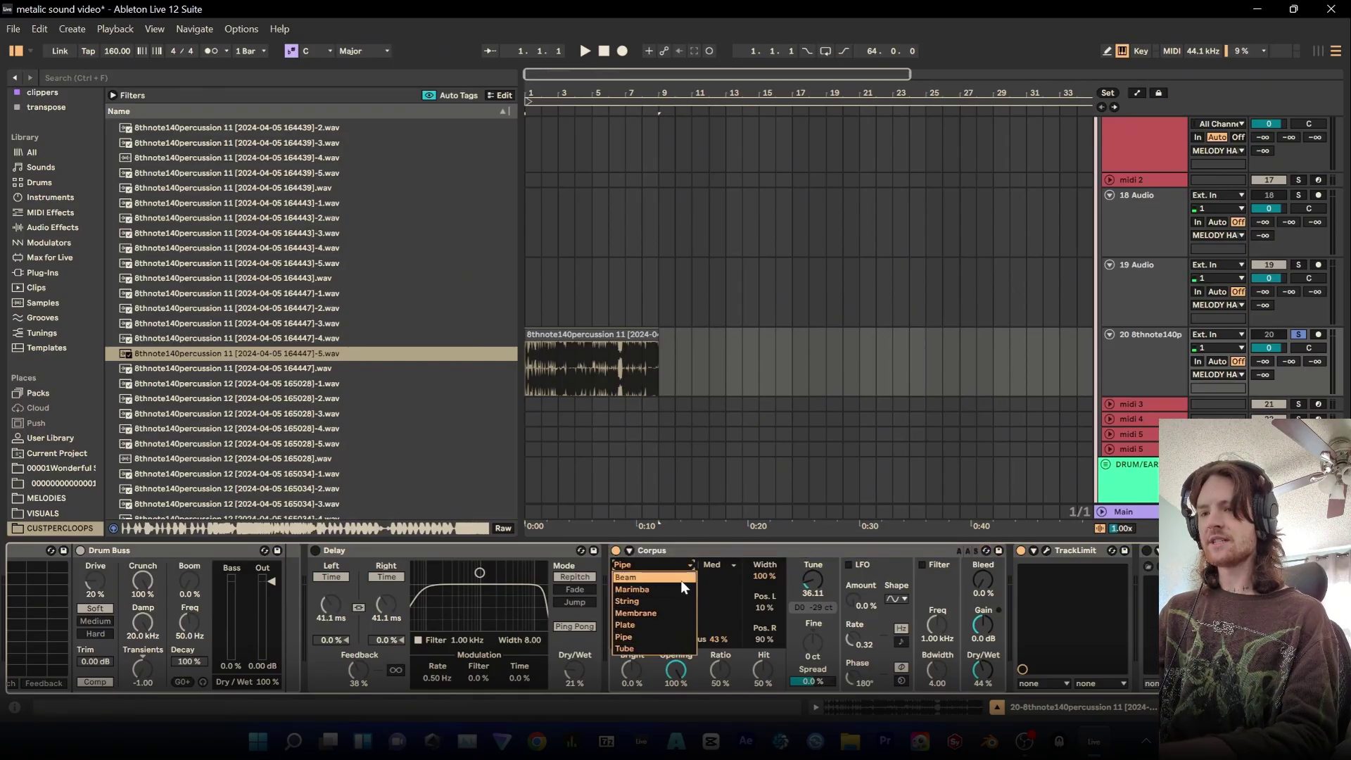
{"action": "left_click", "coordinate": [681, 579]}
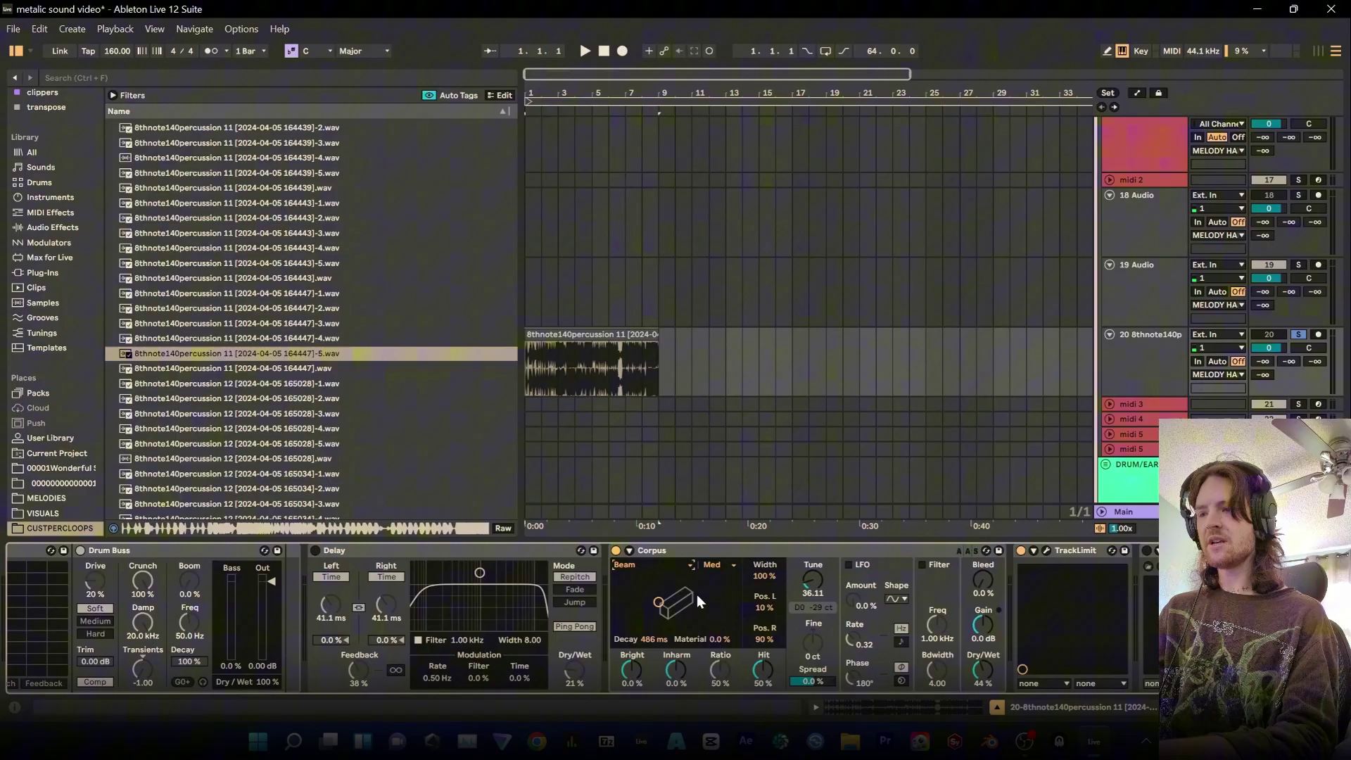
{"action": "key", "text": "space"}
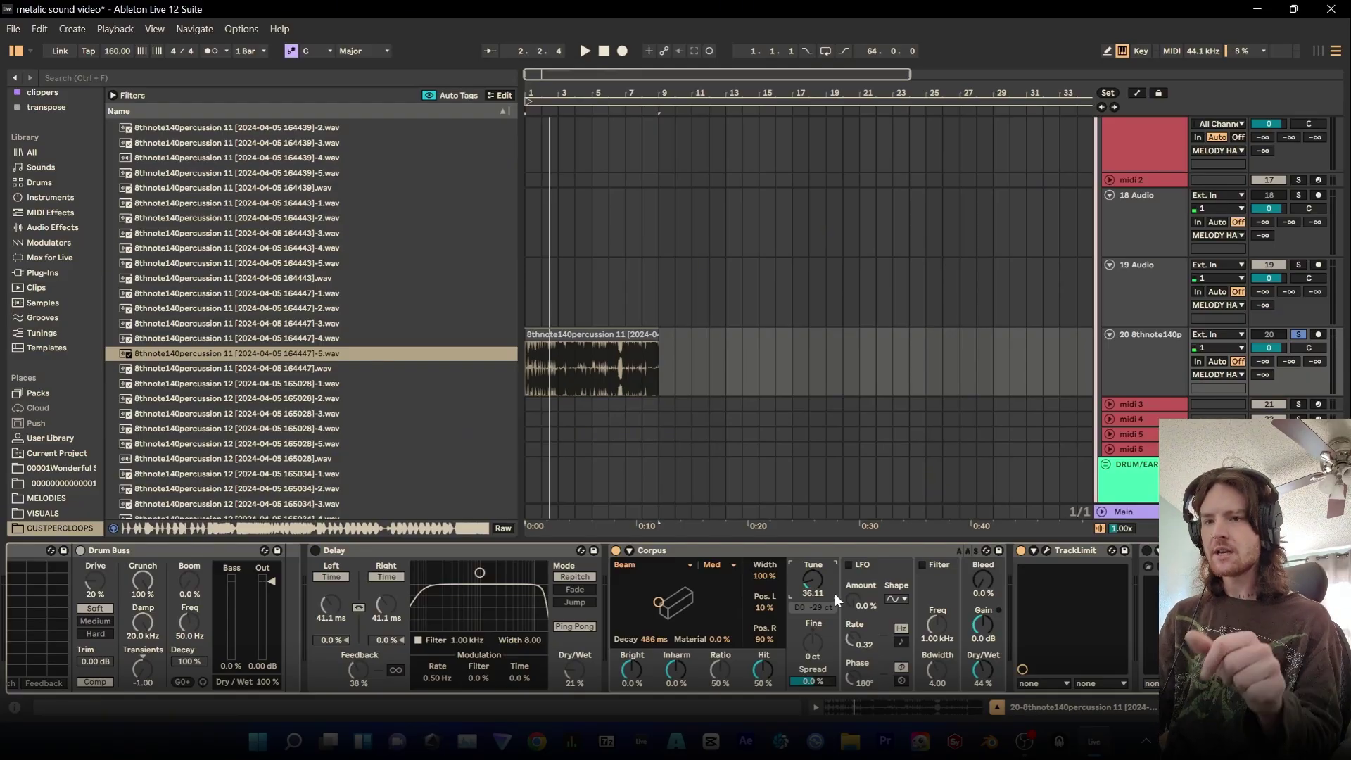
Set the Corpus resonator to Pipe with a decay of about 323 ms and a radius of 41% while auditioning the loop
{"action": "left_click", "coordinate": [651, 565]}
{"action": "left_click", "coordinate": [677, 639]}
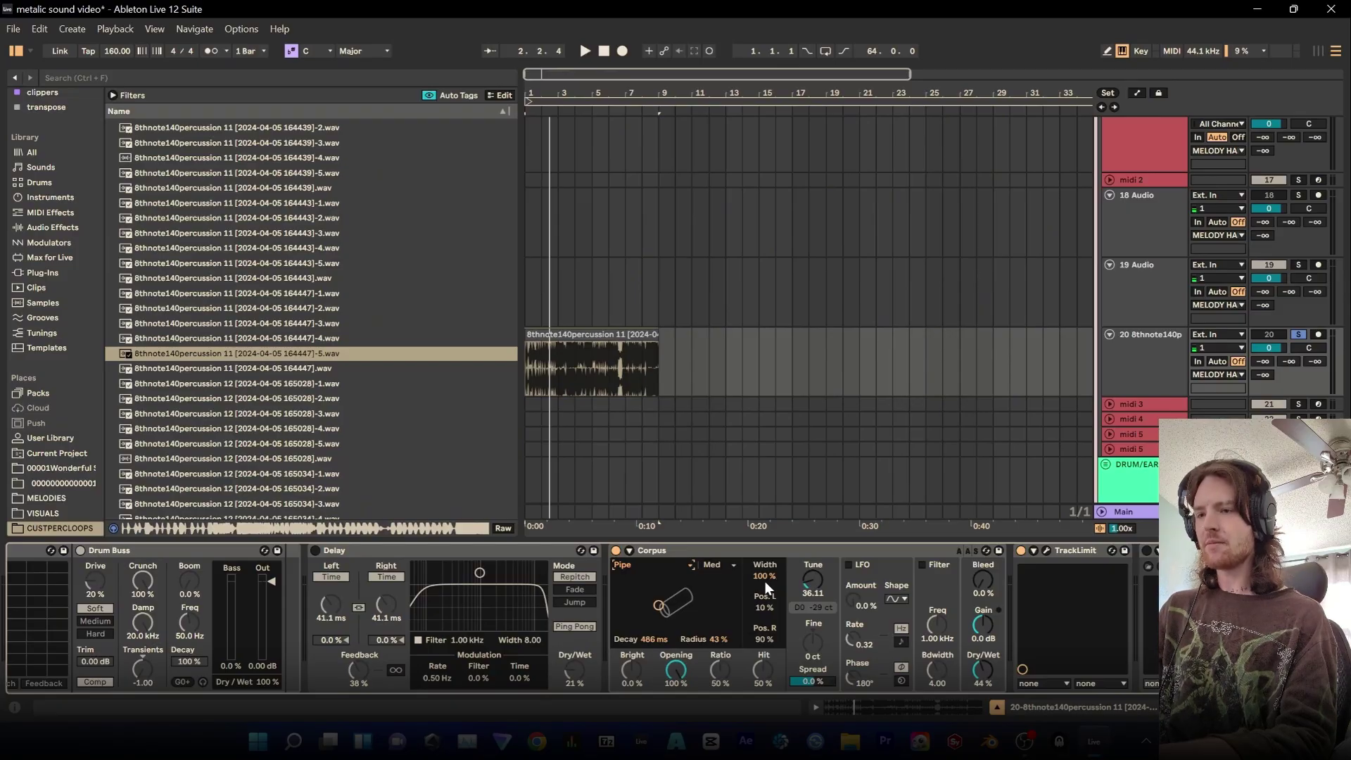
{"action": "key", "text": "space"}
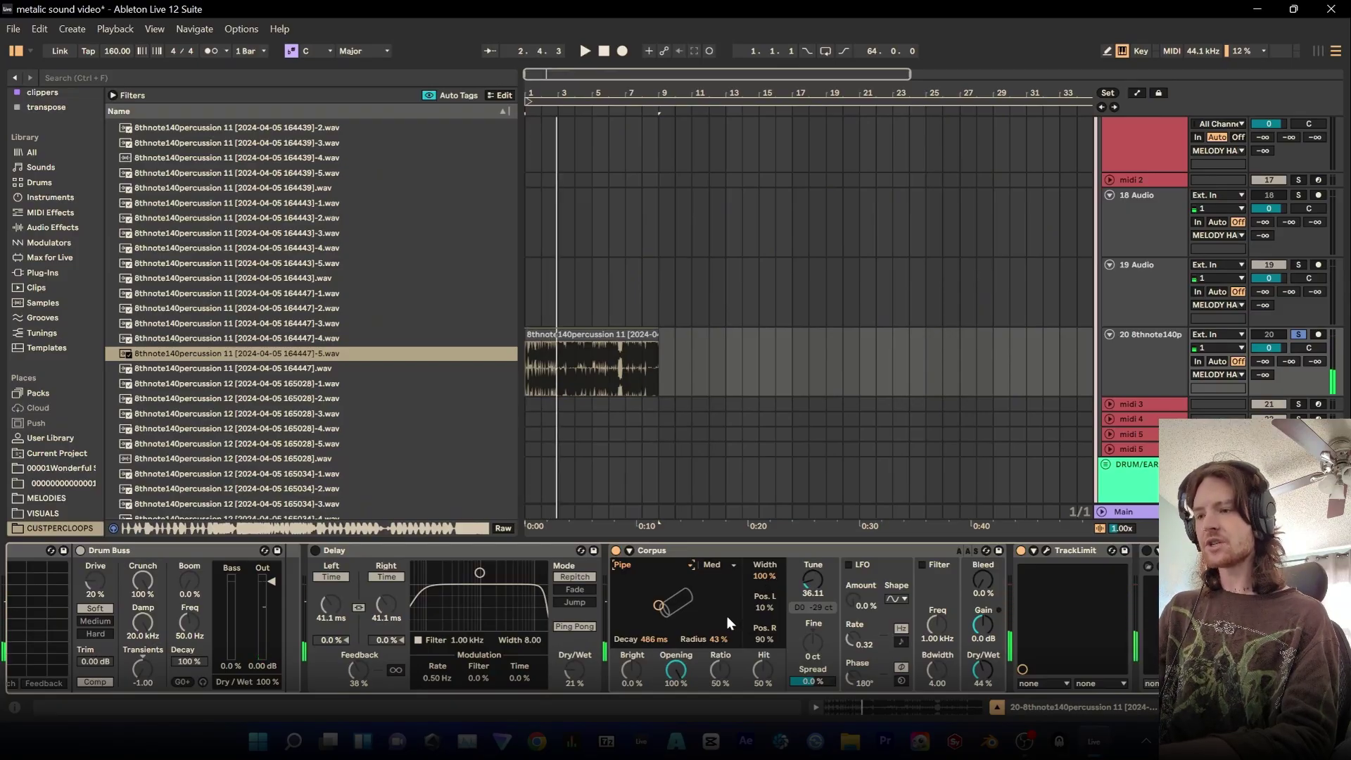
{"action": "left_click_drag", "start_coordinate": [662, 611], "coordinate": [651, 607]}
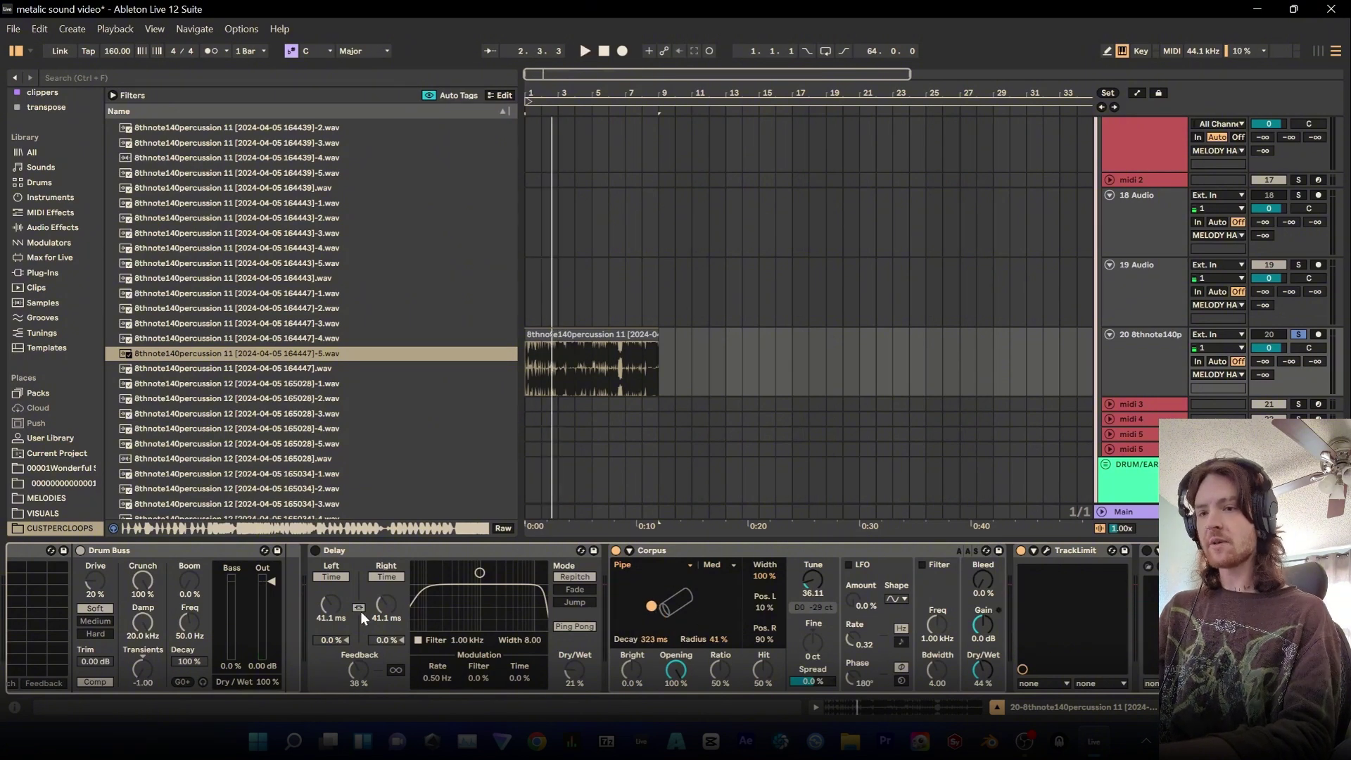
Switch on the Delay effect and shorten its linked left and right times to about 1.04 ms while auditioning the loop
{"action": "left_click", "coordinate": [352, 556]}
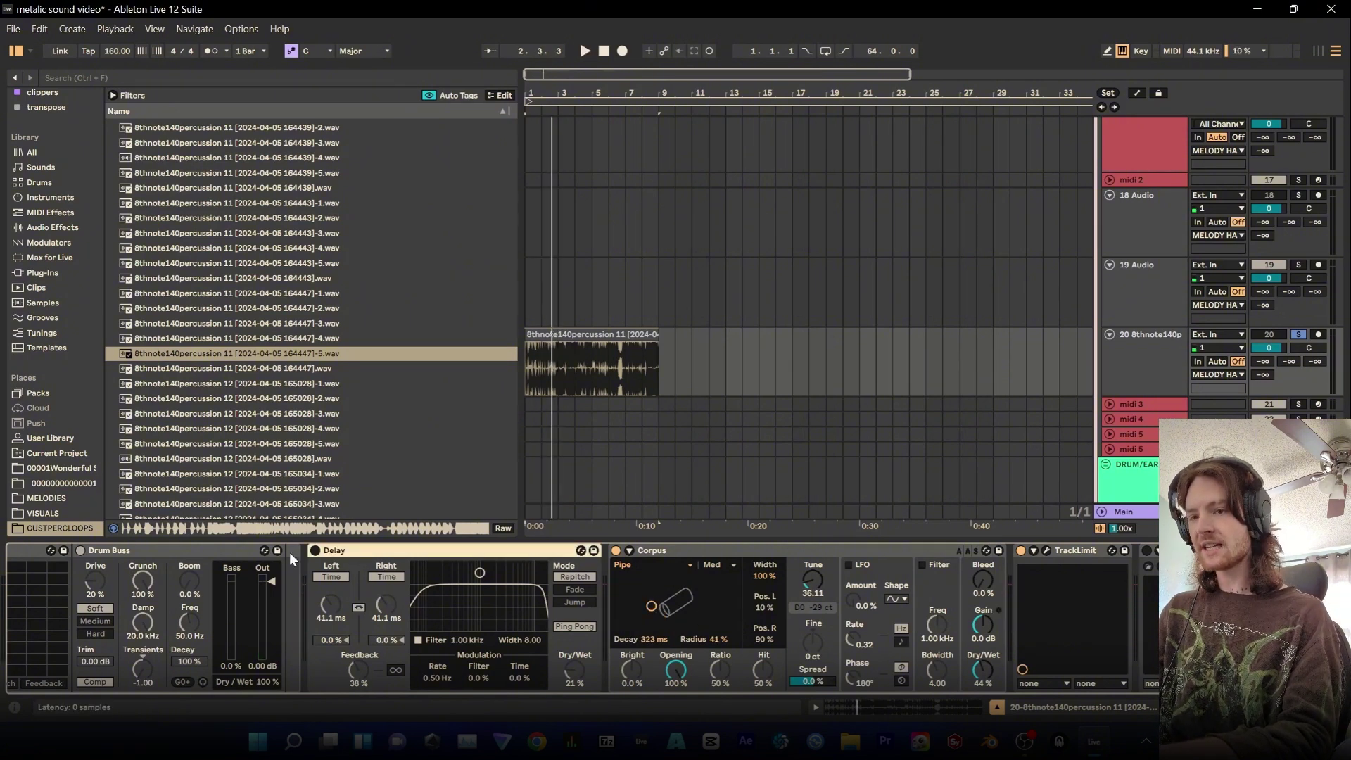
{"action": "left_click", "coordinate": [315, 550]}
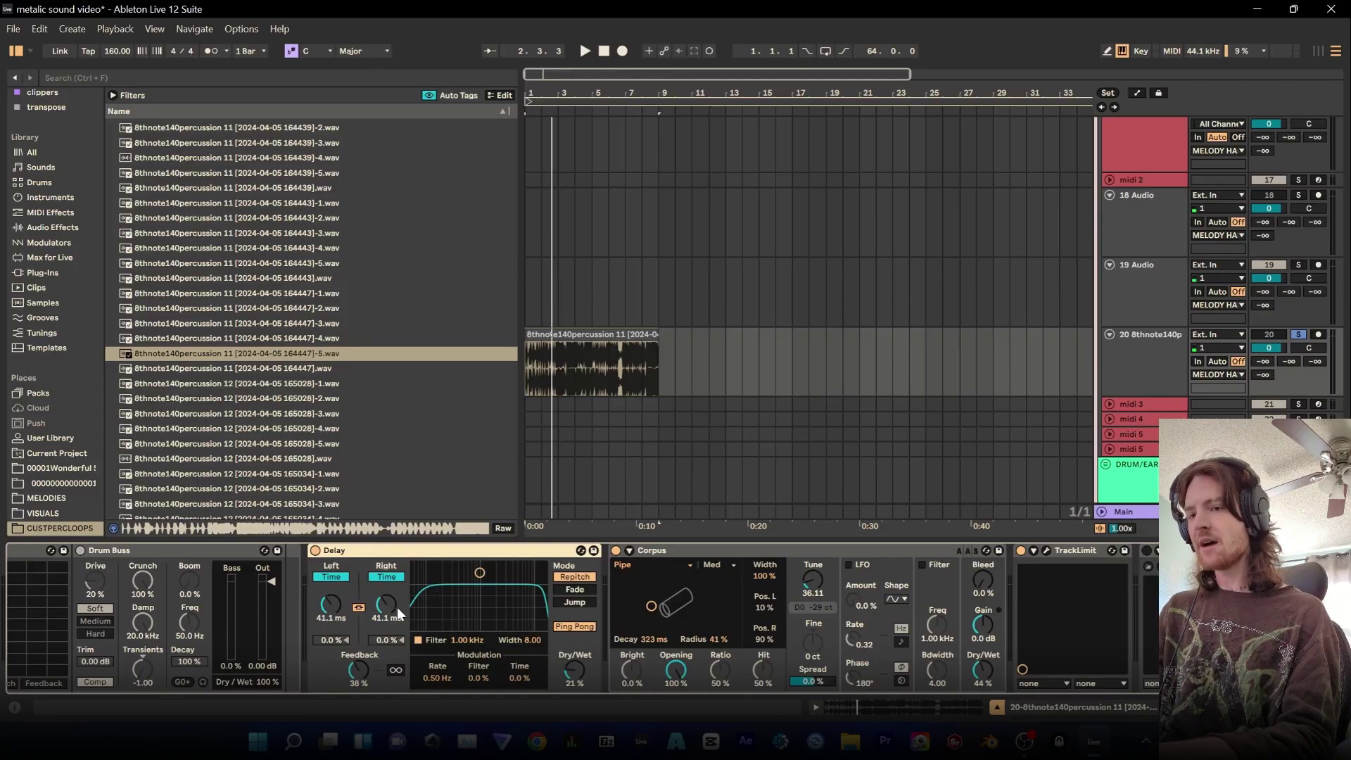
{"action": "left_click_drag", "start_coordinate": [400, 605], "coordinate": [431, 615]}
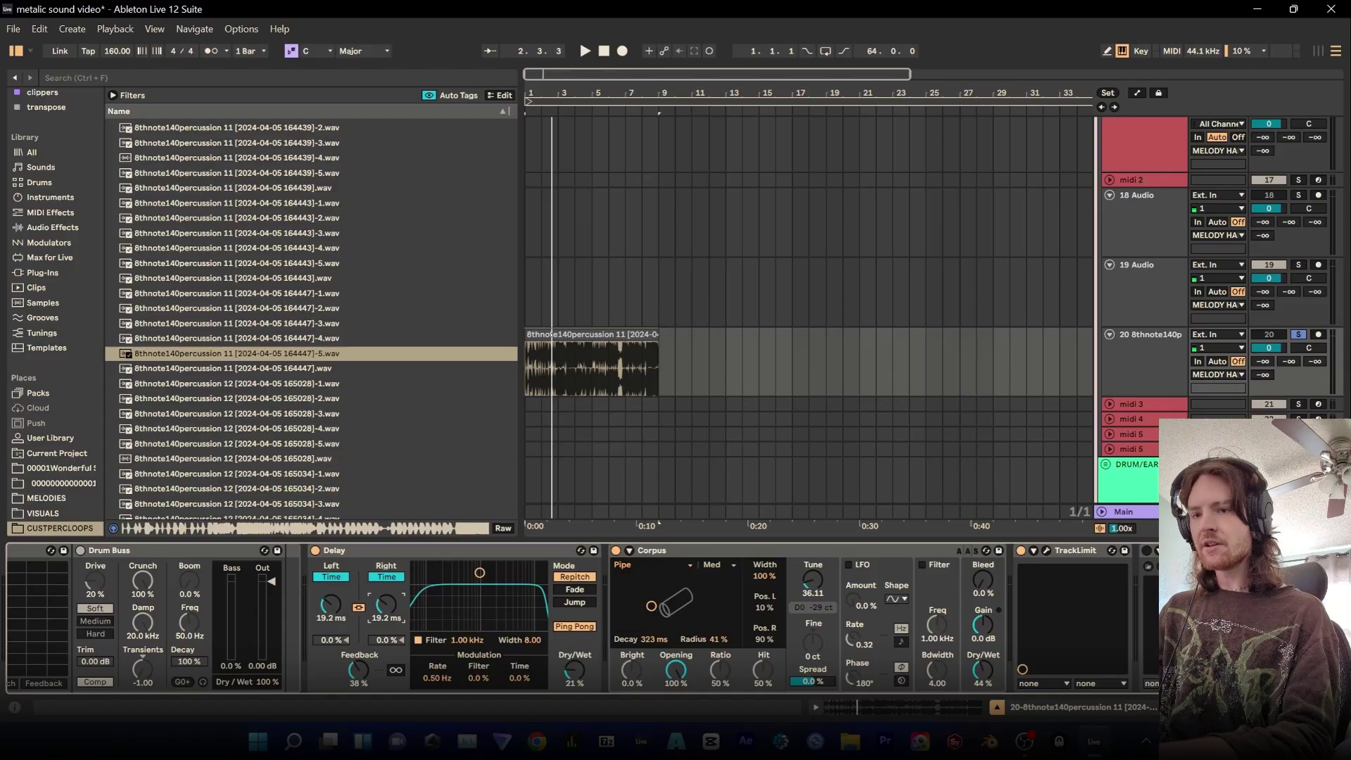
{"action": "key", "text": "space"}
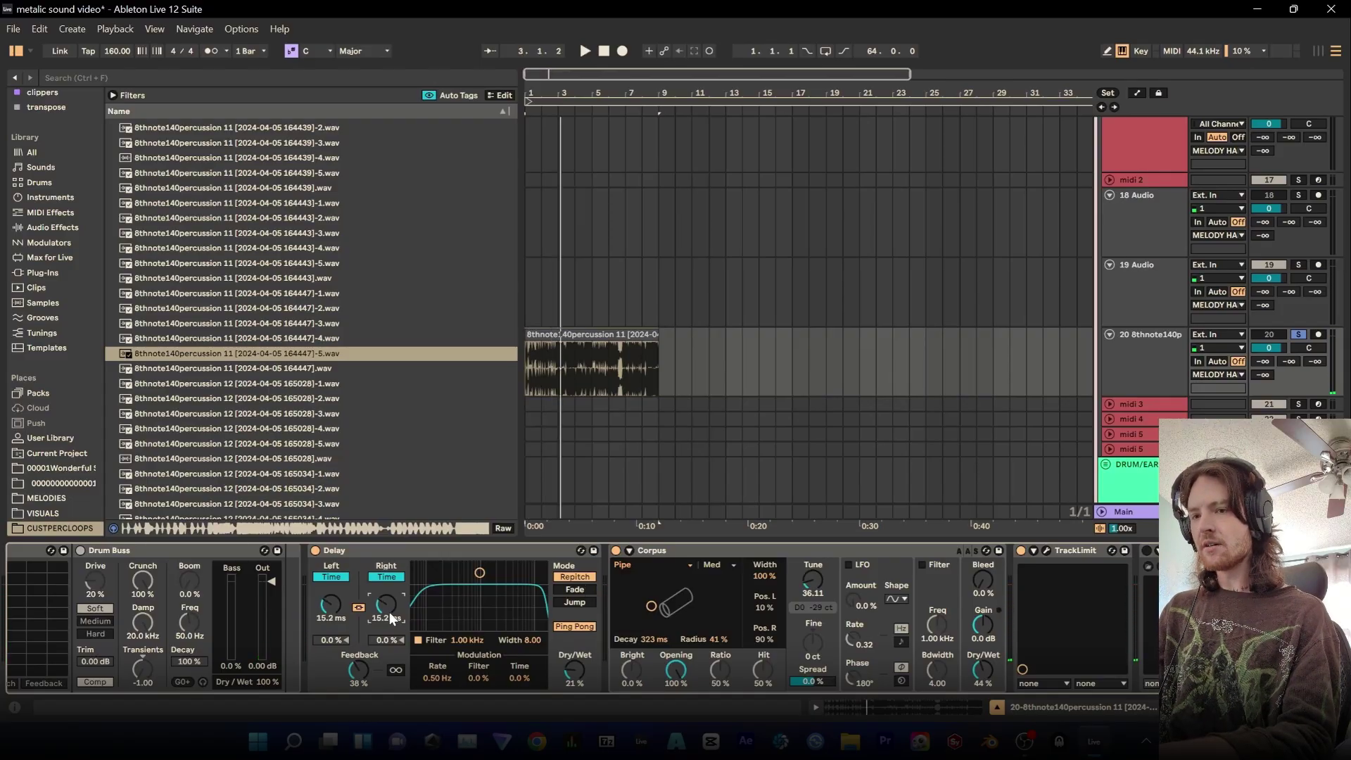
{"action": "key", "text": "space"}
{"action": "mouse_move", "coordinate": [390, 611]}
{"action": "left_mouse_down"}
{"action": "mouse_move", "coordinate": [390, 584]}
{"action": "mouse_move", "coordinate": [390, 618]}
{"action": "left_mouse_up"}
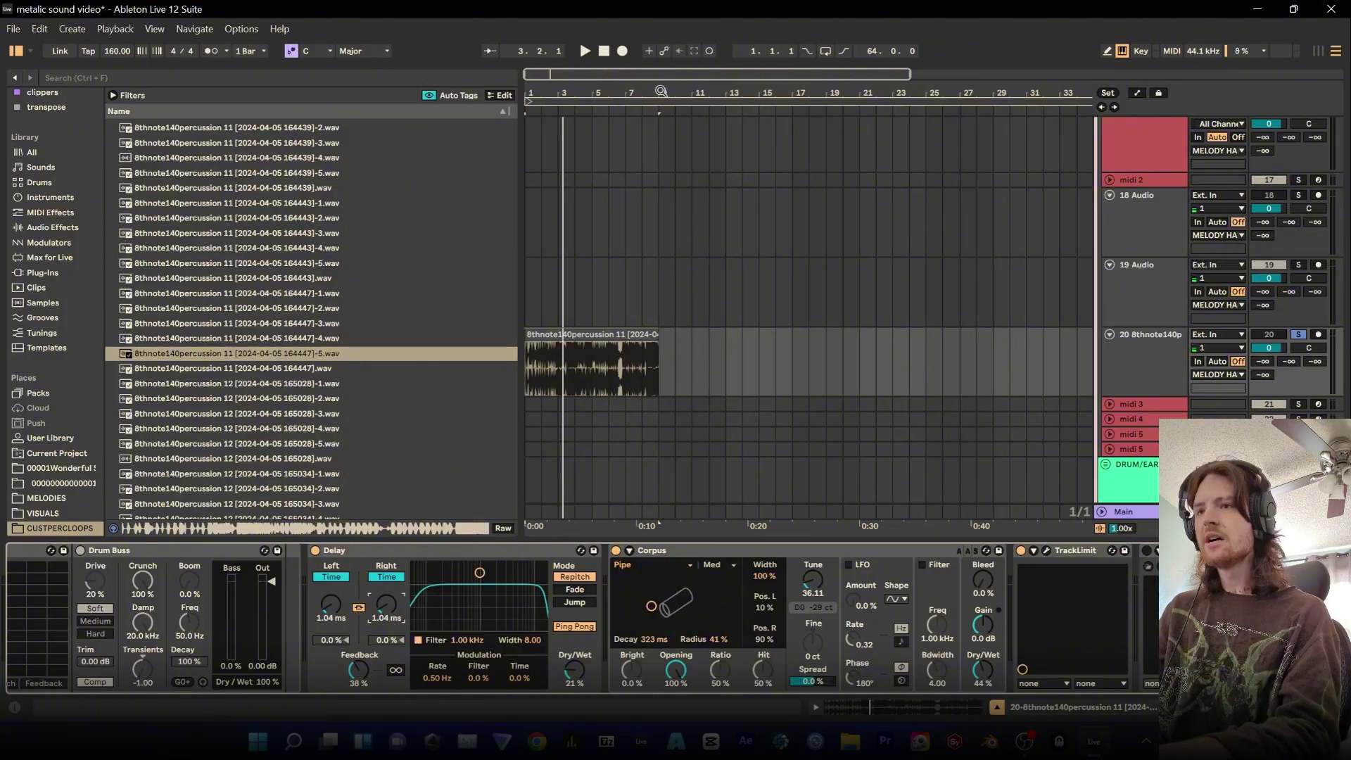
Draw automation for Delay's left time over the first two bars, rising to a peak of about 4.10 ms, and play it back
{"action": "key", "text": "a"}
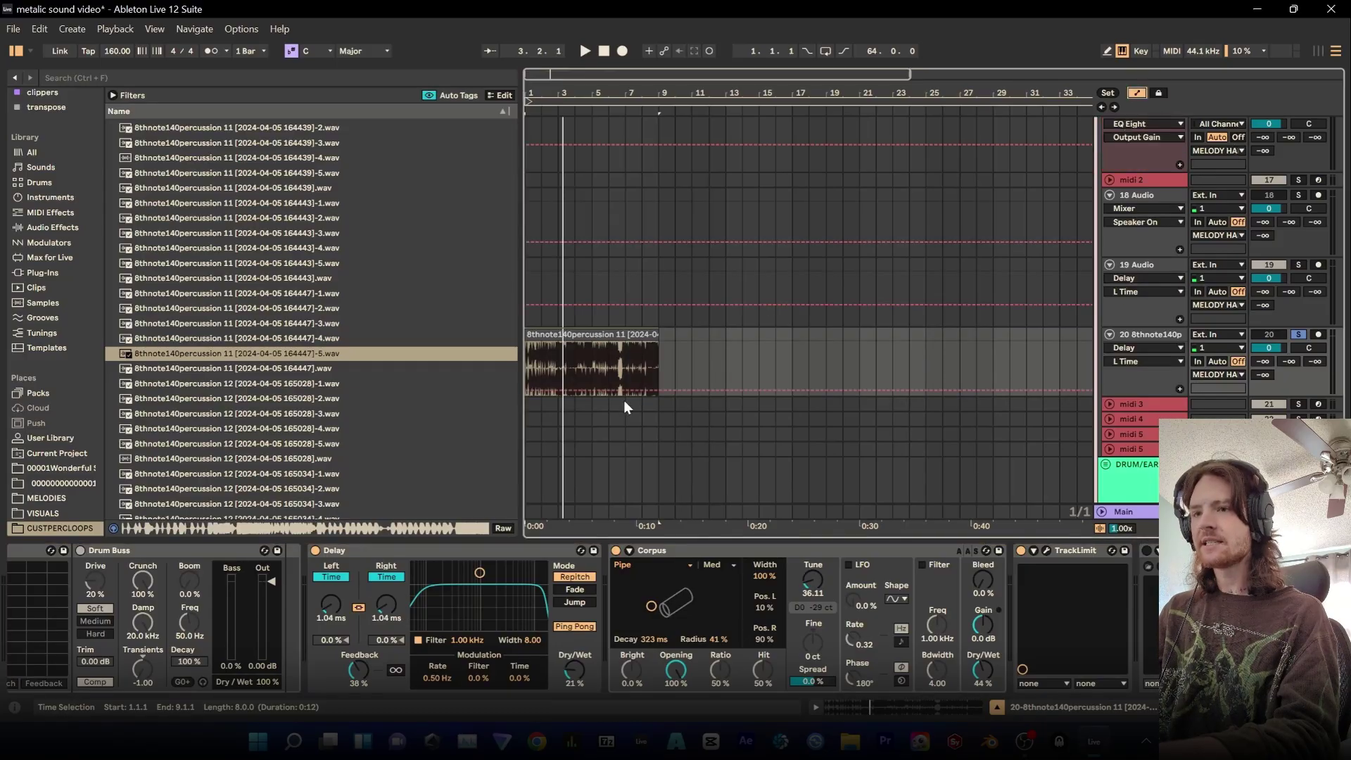
{"action": "left_click", "coordinate": [540, 389]}
{"action": "left_click", "coordinate": [559, 390]}
{"action": "mouse_move", "coordinate": [550, 390]}
{"action": "left_mouse_down"}
{"action": "mouse_move", "coordinate": [549, 367]}
{"action": "mouse_move", "coordinate": [530, 383]}
{"action": "left_mouse_up"}
{"action": "key", "text": "space"}
{"action": "key", "text": "space"}
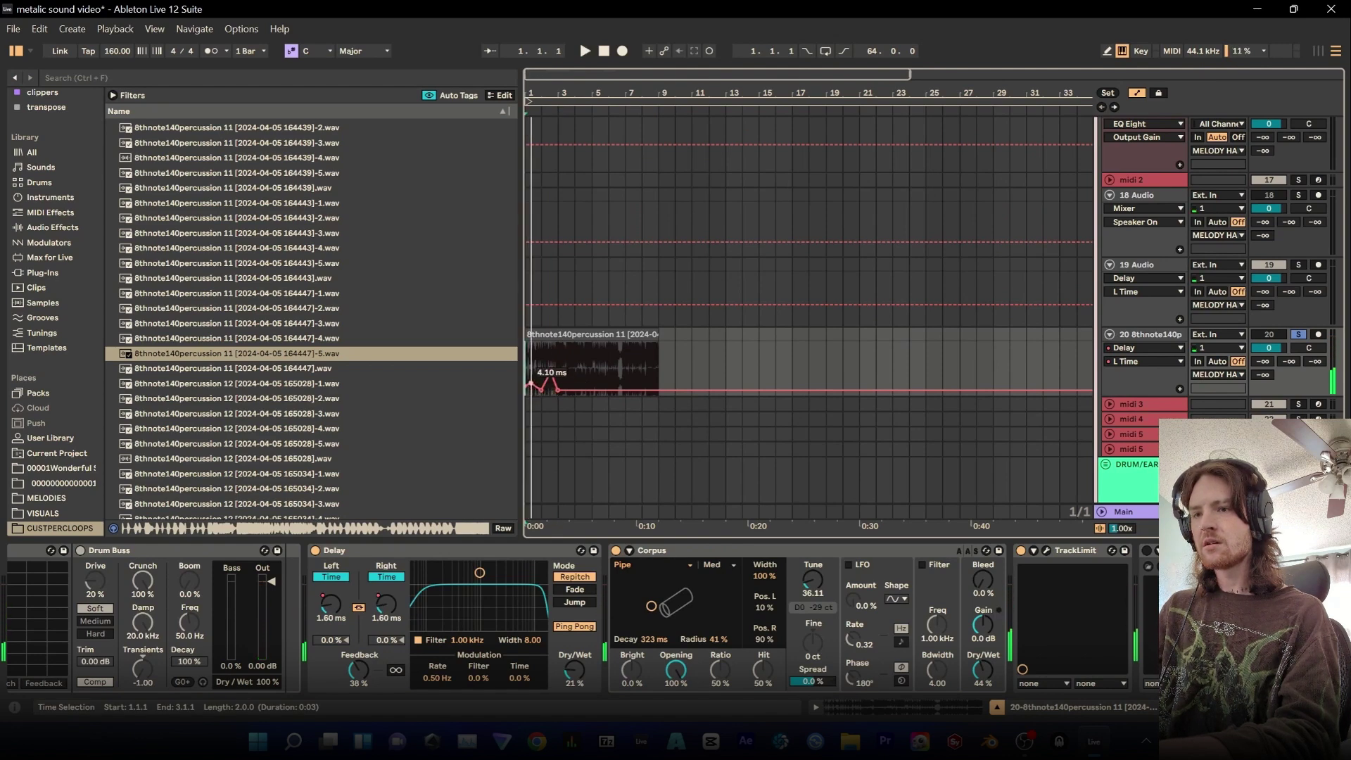
{"action": "key", "text": "space"}
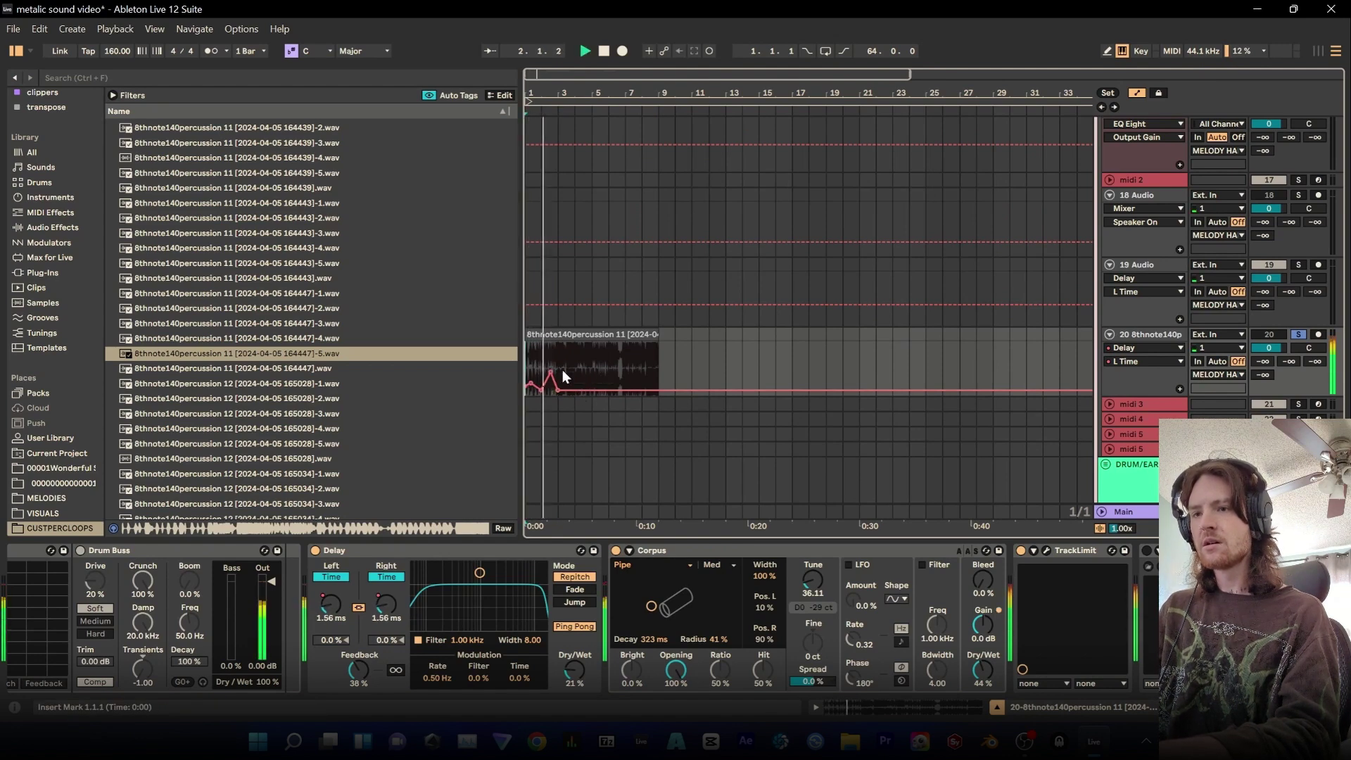
{"action": "key", "text": "space"}
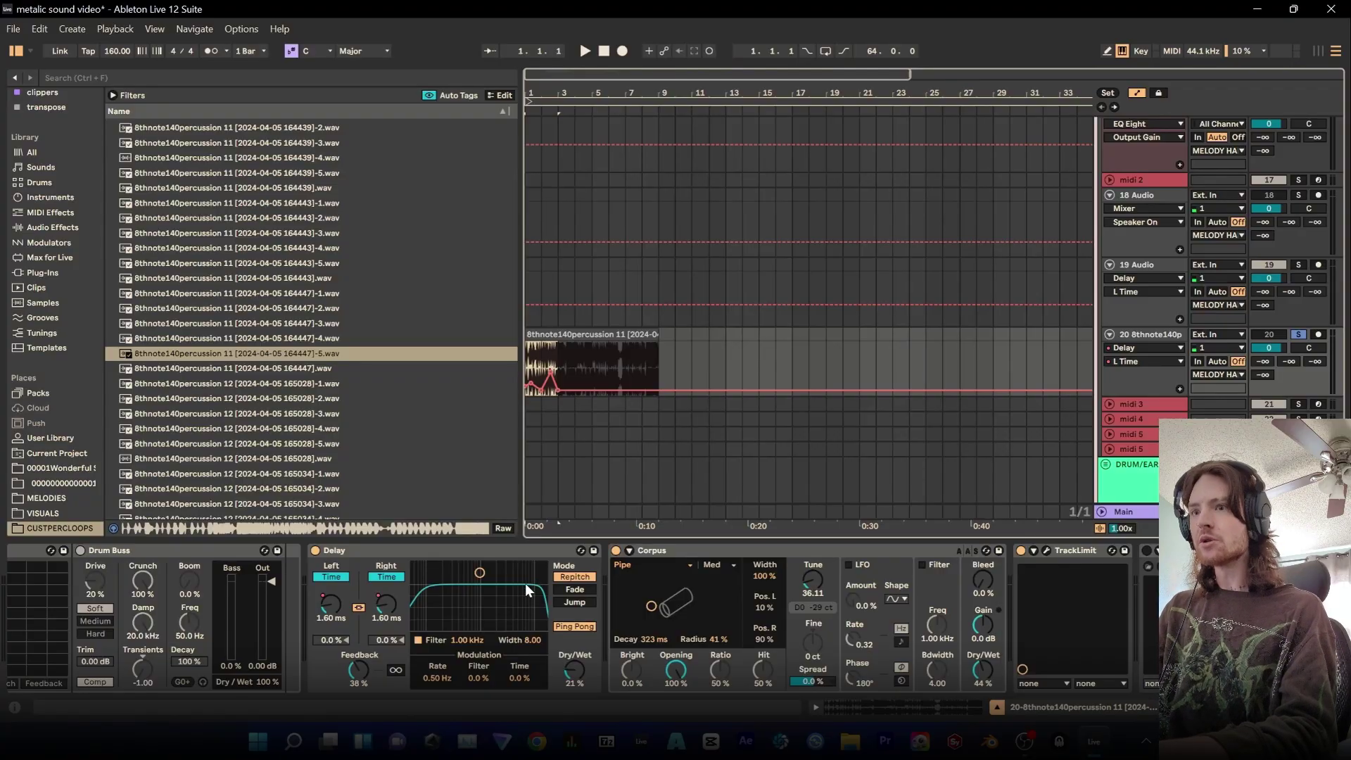
Set Delay's feedback to 35% and dry/wet to 19%, and switch the effect off
{"action": "left_click", "coordinate": [574, 667]}
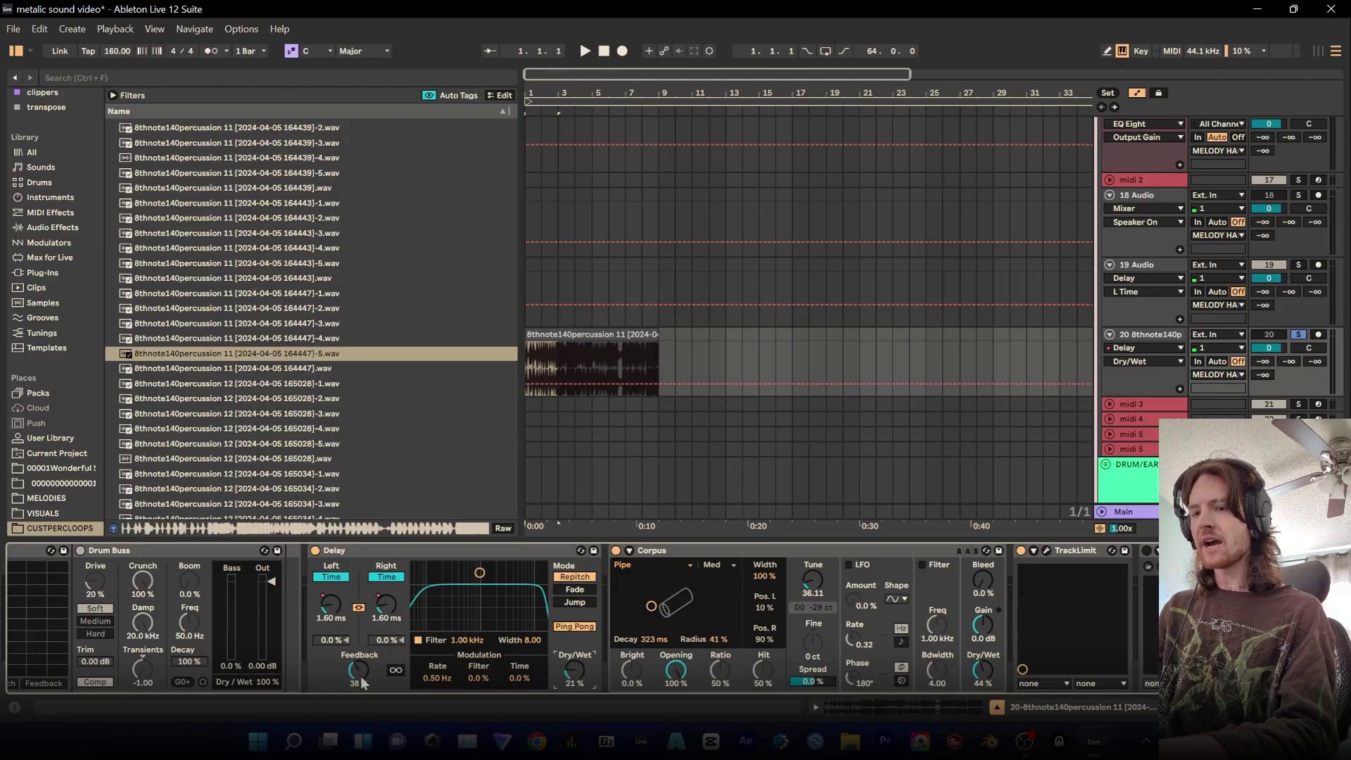
{"action": "mouse_move", "coordinate": [361, 678]}
{"action": "left_mouse_down"}
{"action": "mouse_move", "coordinate": [362, 710]}
{"action": "mouse_move", "coordinate": [361, 682]}
{"action": "left_mouse_up"}
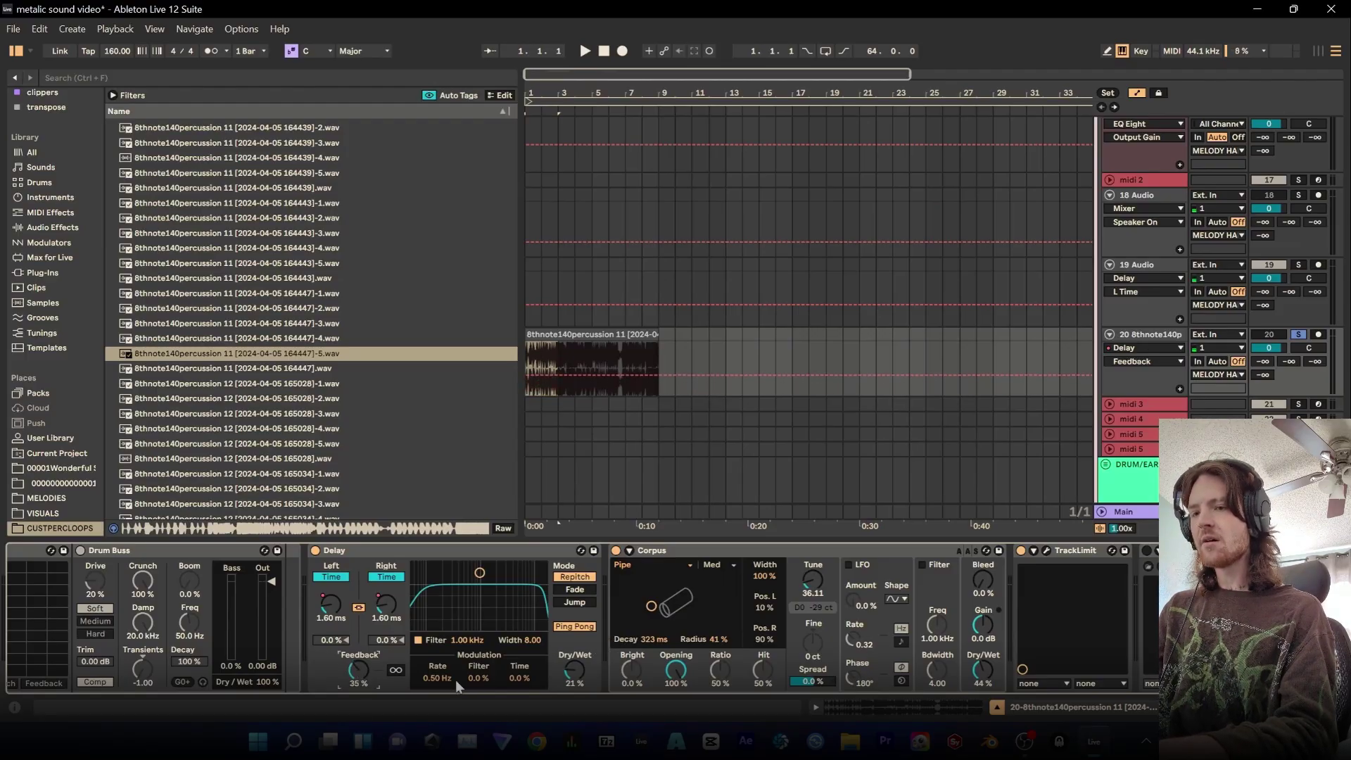
{"action": "left_click_drag", "start_coordinate": [575, 674], "coordinate": [587, 690]}
{"action": "left_click", "coordinate": [315, 550]}
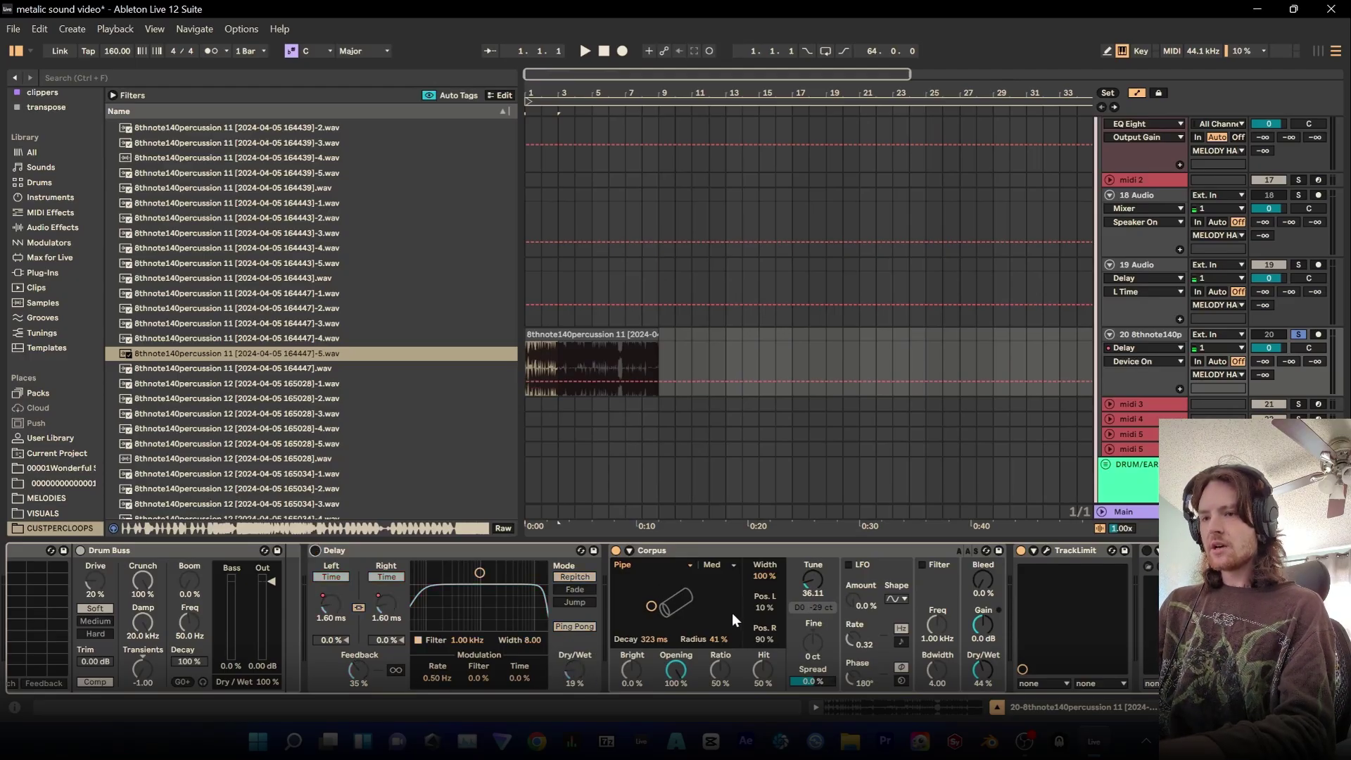
Set Corpus to a decay of about 269 ms and a radius of 35%, and show its Spread automation lane
{"action": "key", "text": "space"}
{"action": "left_click", "coordinate": [582, 332]}
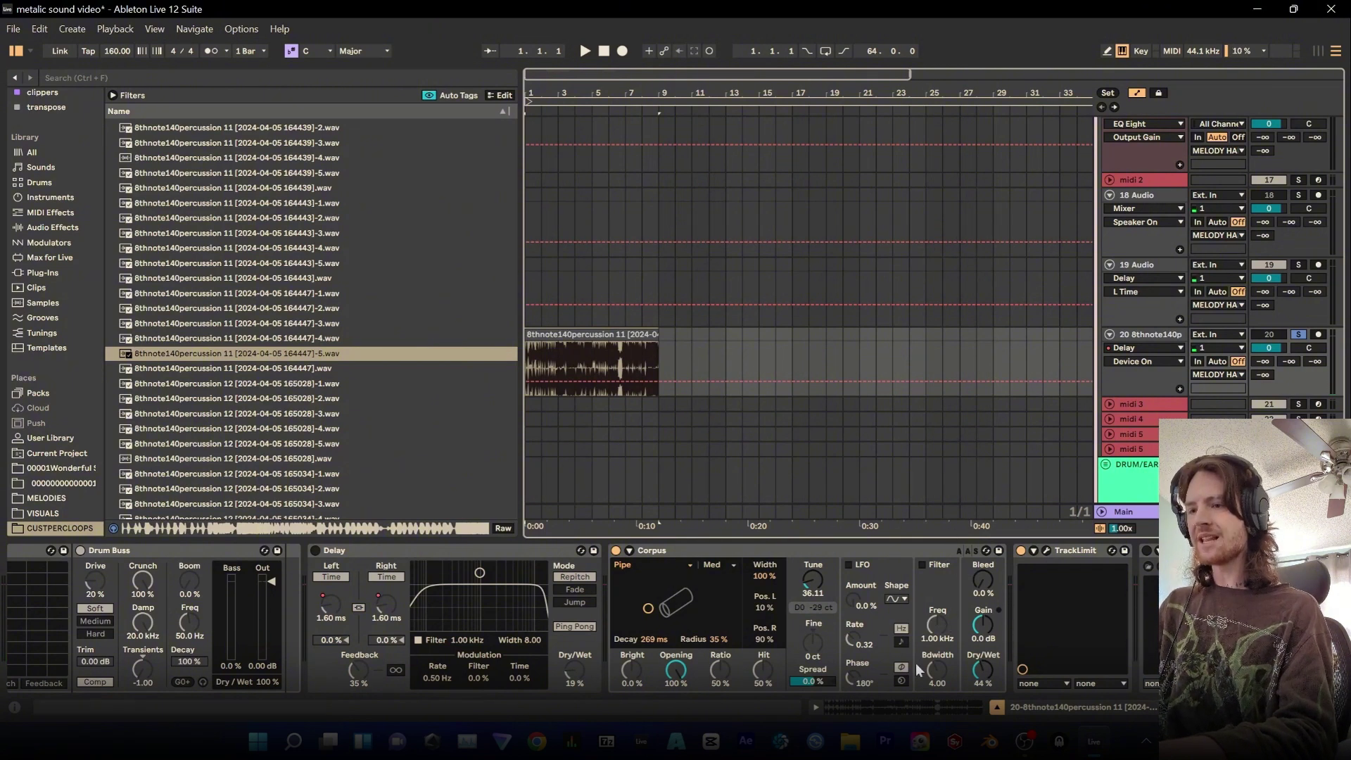
{"action": "left_click", "coordinate": [813, 681]}
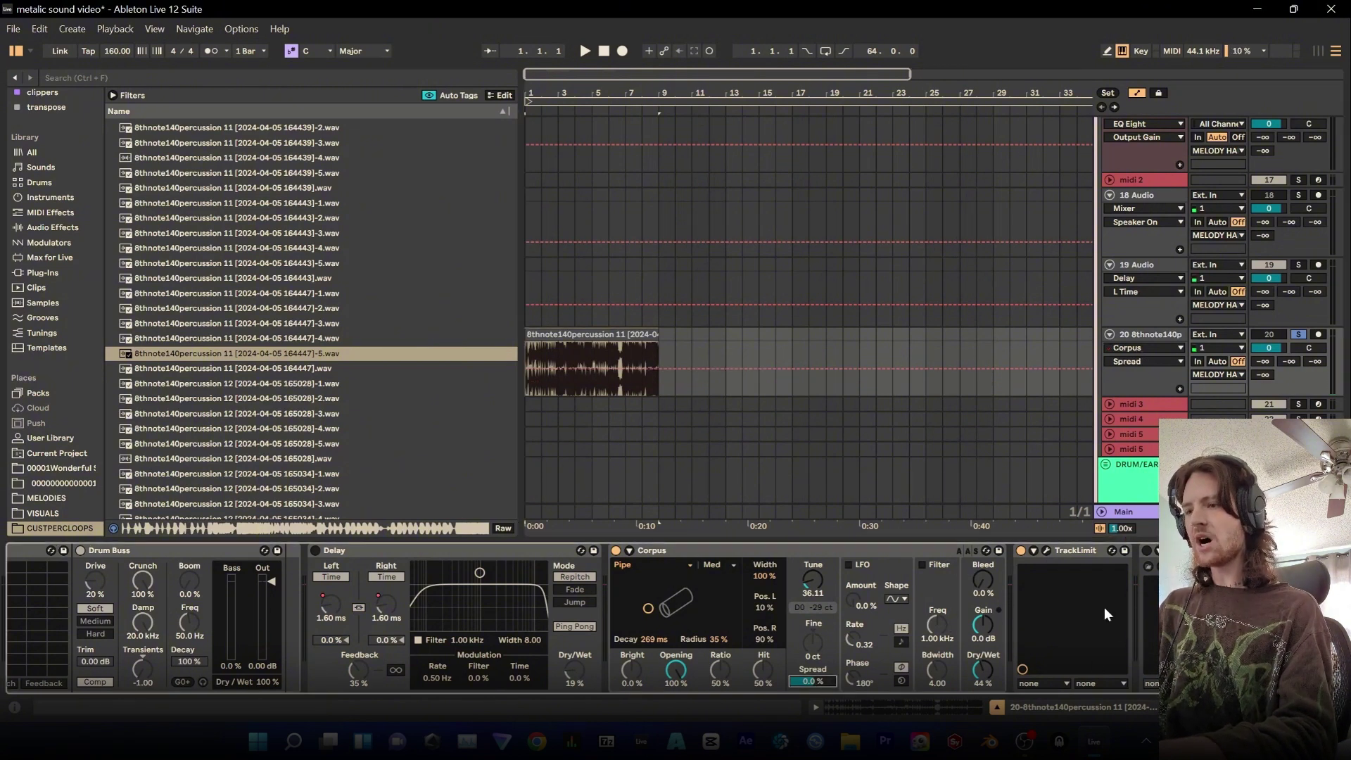
Open the TrackLimit limiter and lower its threshold to -40.0 while the loop plays
{"action": "left_click", "coordinate": [1046, 550]}
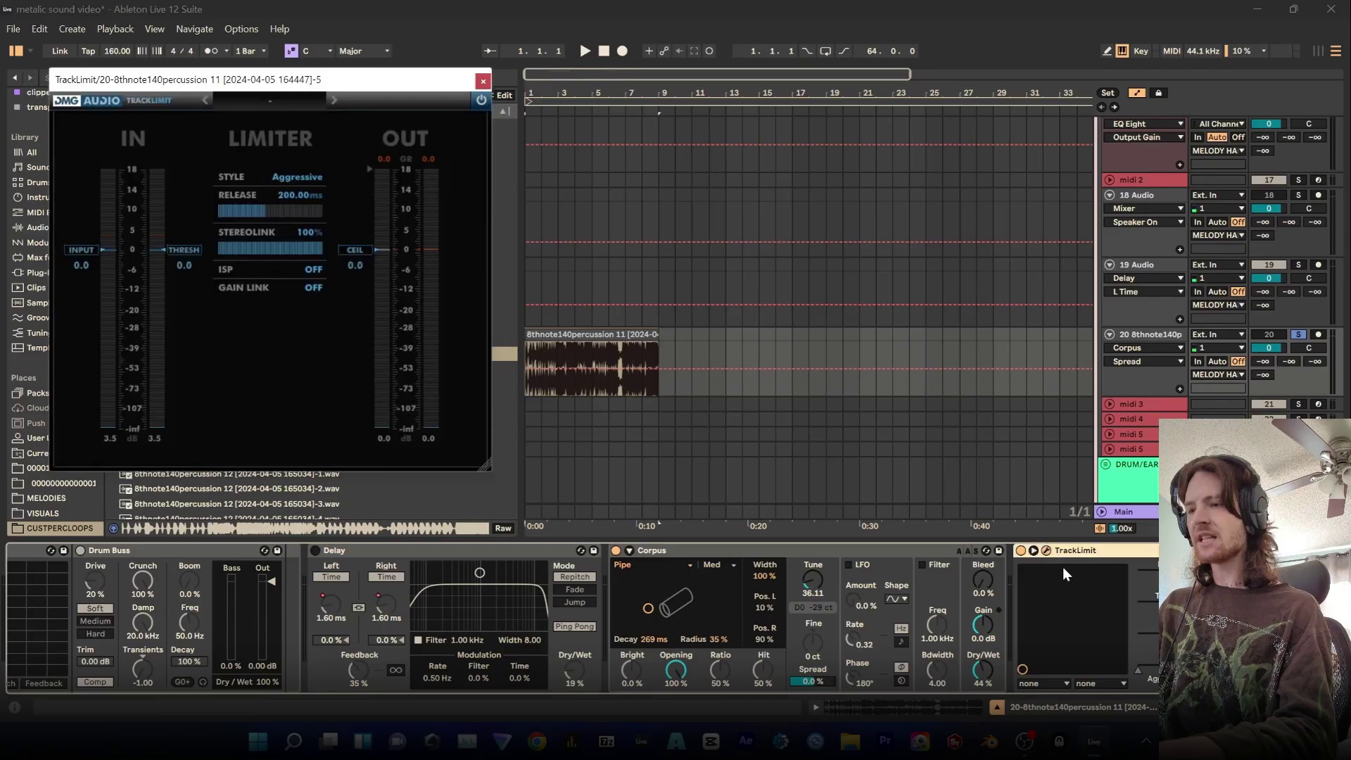
{"action": "left_click", "coordinate": [195, 249]}
{"action": "key", "text": "space"}
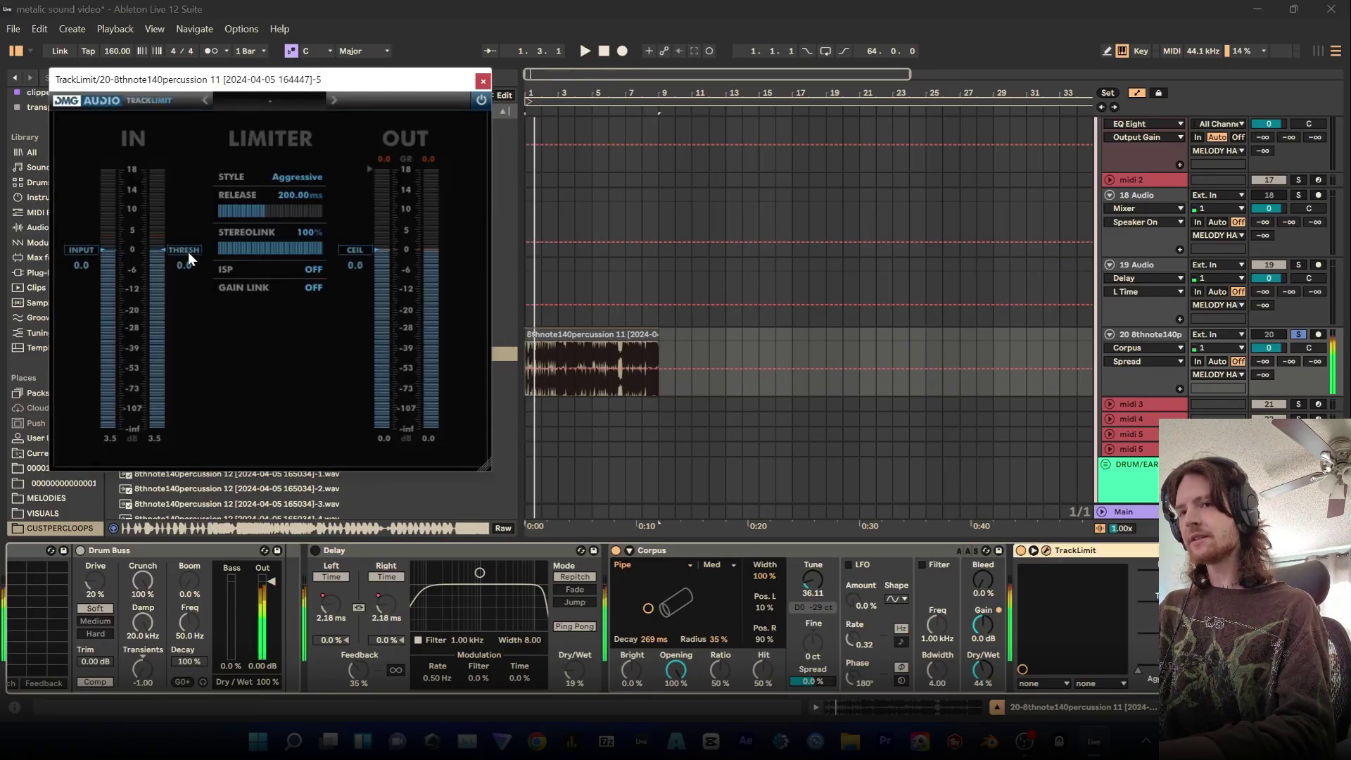
{"action": "left_click_drag", "start_coordinate": [187, 255], "coordinate": [171, 373]}
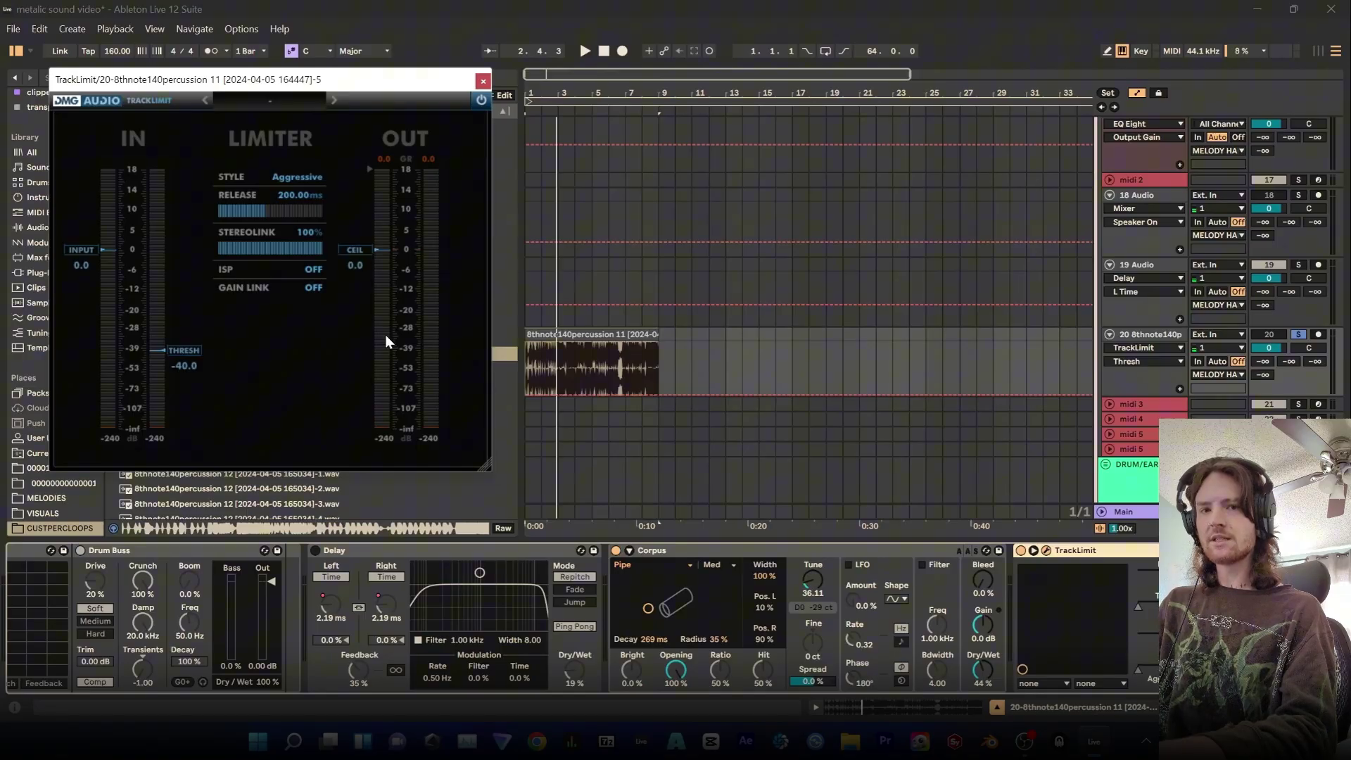
Restore TrackLimit's threshold to 0.0 and close the plugin window
{"action": "left_click", "coordinate": [1056, 551]}
{"action": "left_click_drag", "start_coordinate": [185, 350], "coordinate": [191, 255]}
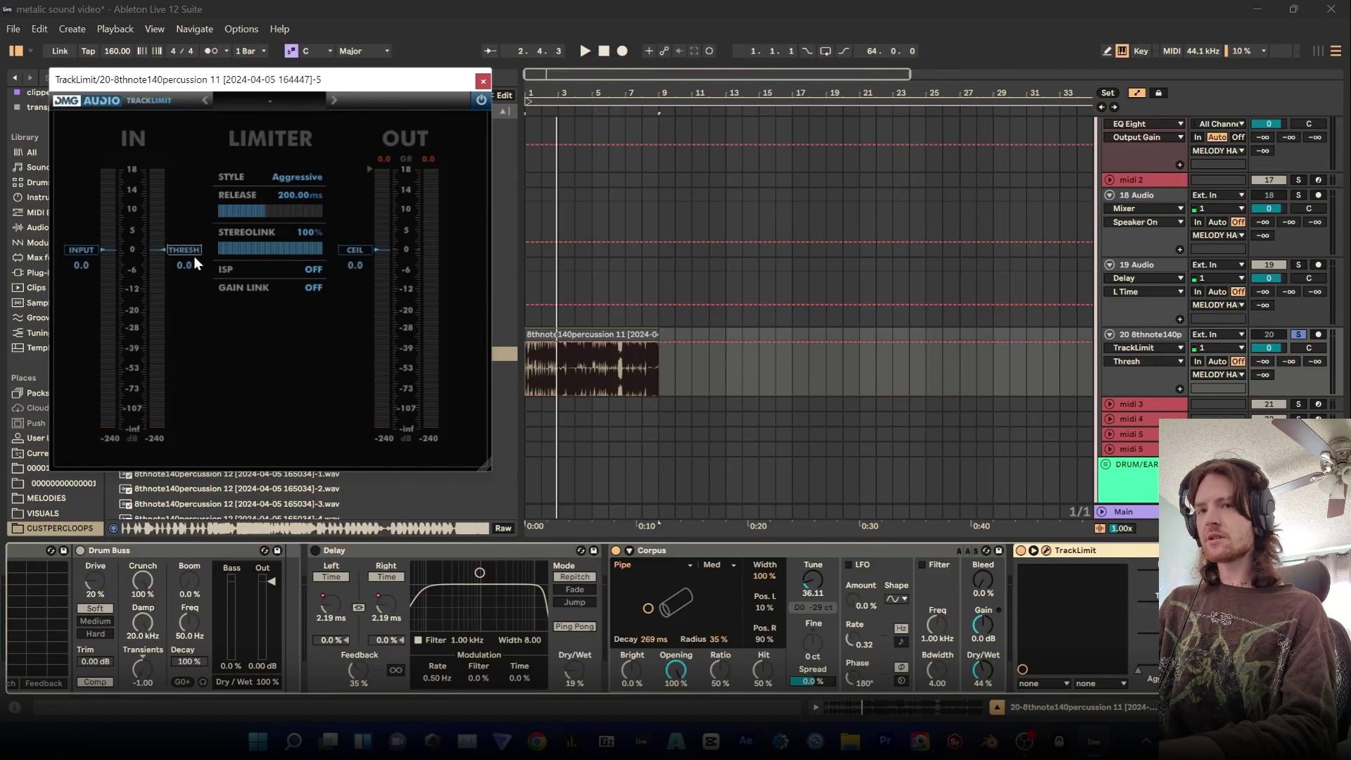
{"action": "left_click", "coordinate": [484, 82]}
Switch on the 01metalicSOUNDizer rack at the start of the track's device chain
{"action": "scroll", "coordinate": [563, 620], "scroll_direction": "up", "scroll_amount": 10}
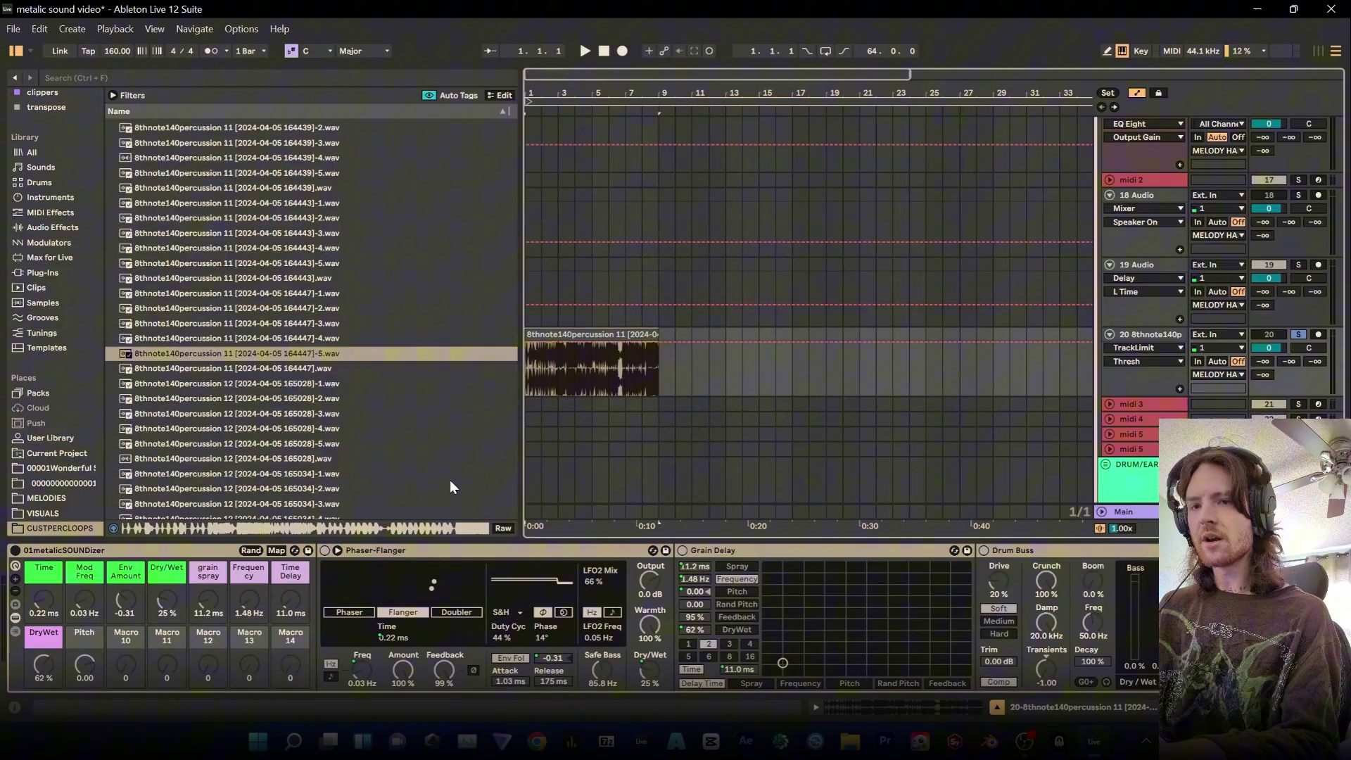
{"action": "left_click", "coordinate": [32, 548]}
{"action": "scroll", "coordinate": [1113, 662], "scroll_direction": "right", "scroll_amount": 5}
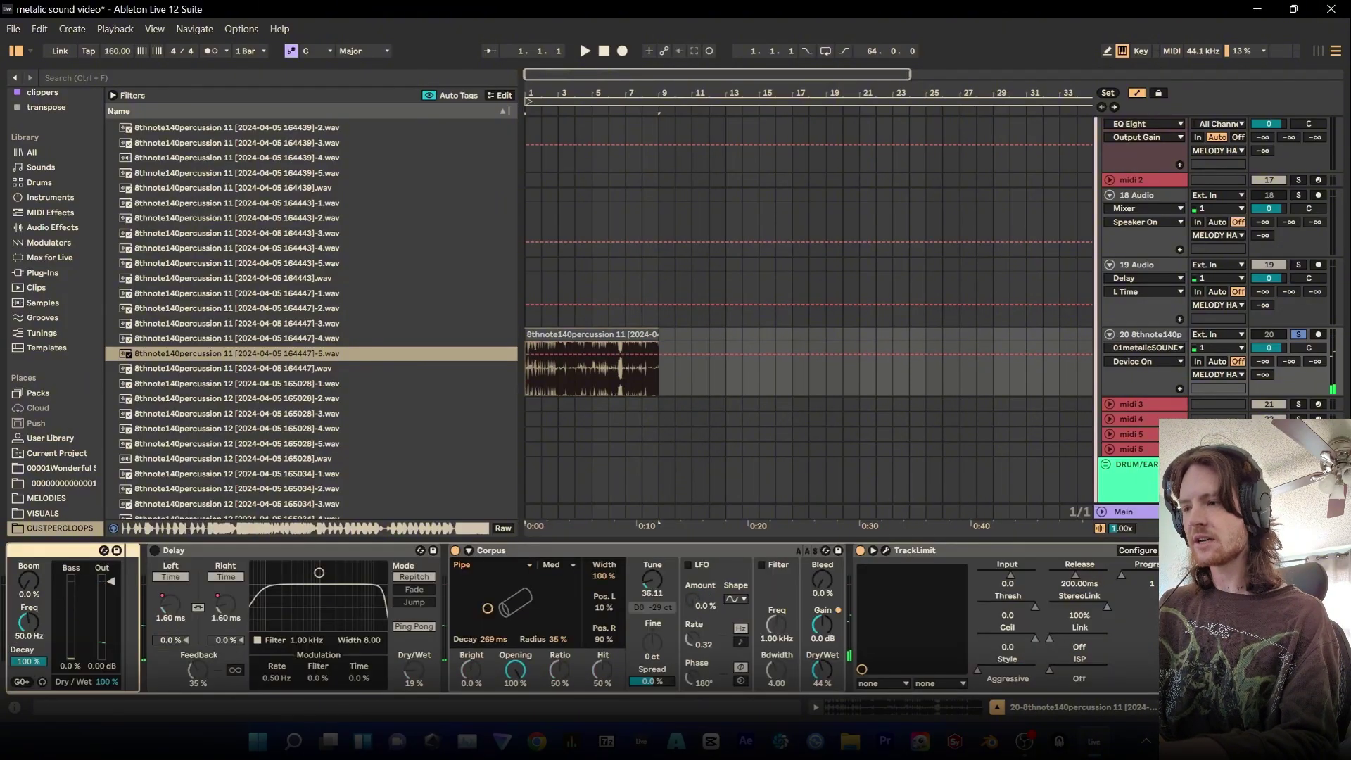
Play the loop through the enabled rack and try adjusting the threshold in TrackLimit
{"action": "key", "text": "space"}
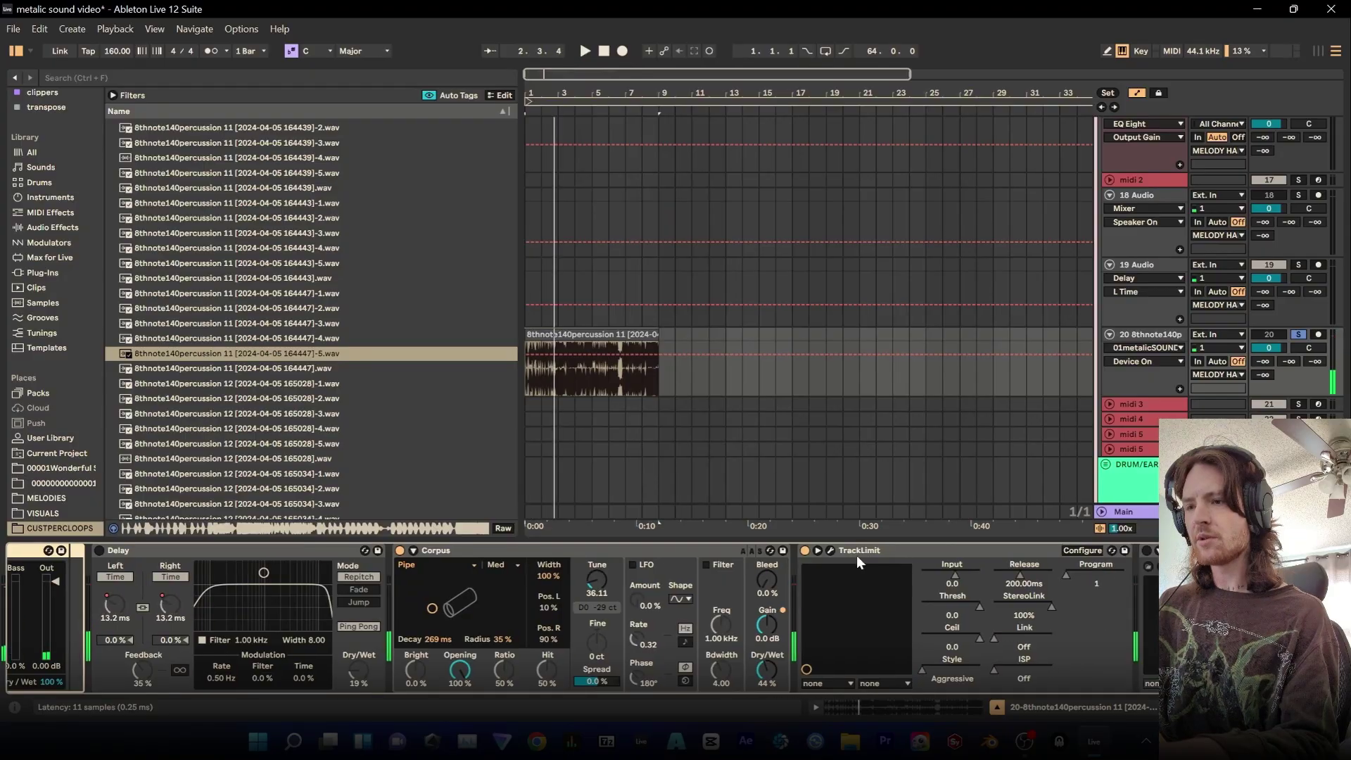
{"action": "left_click", "coordinate": [830, 550]}
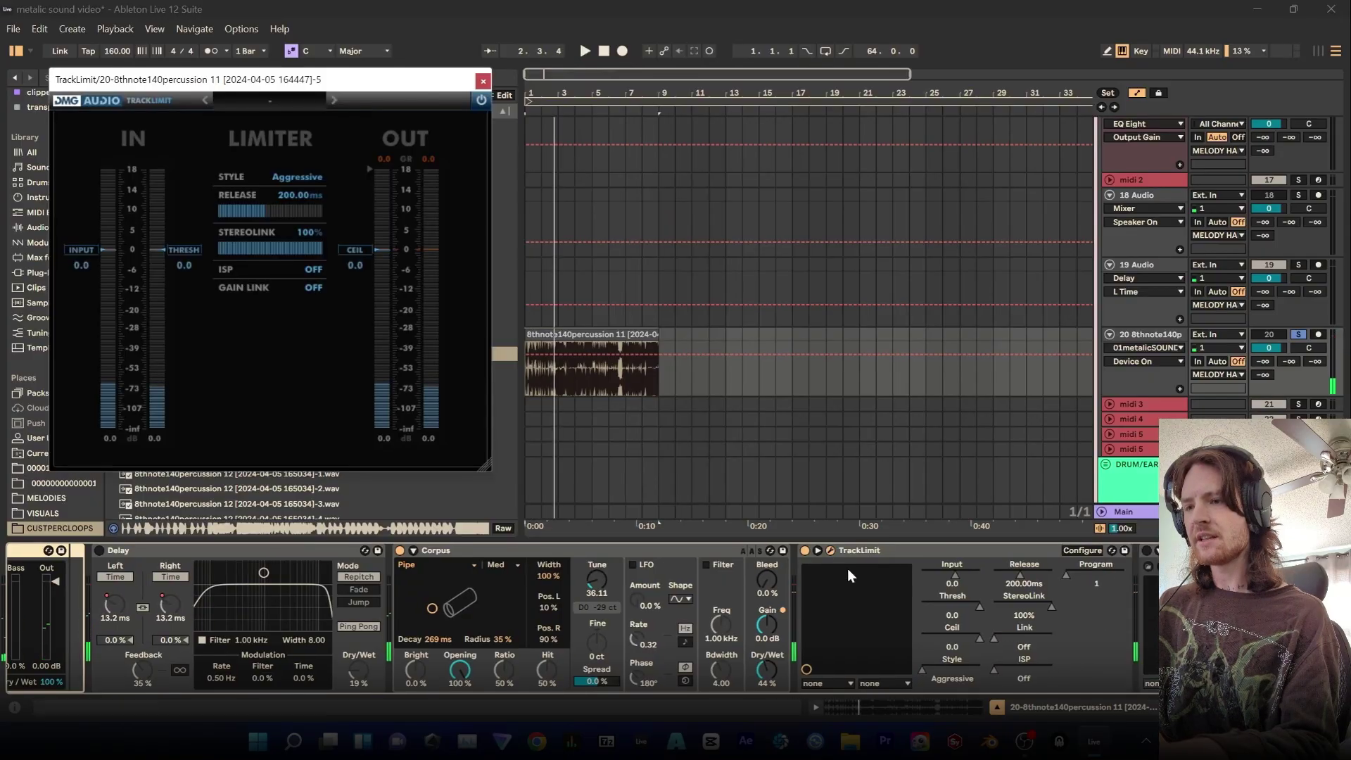
{"action": "left_click_drag", "start_coordinate": [108, 246], "coordinate": [124, 286]}
{"action": "key", "text": "space"}
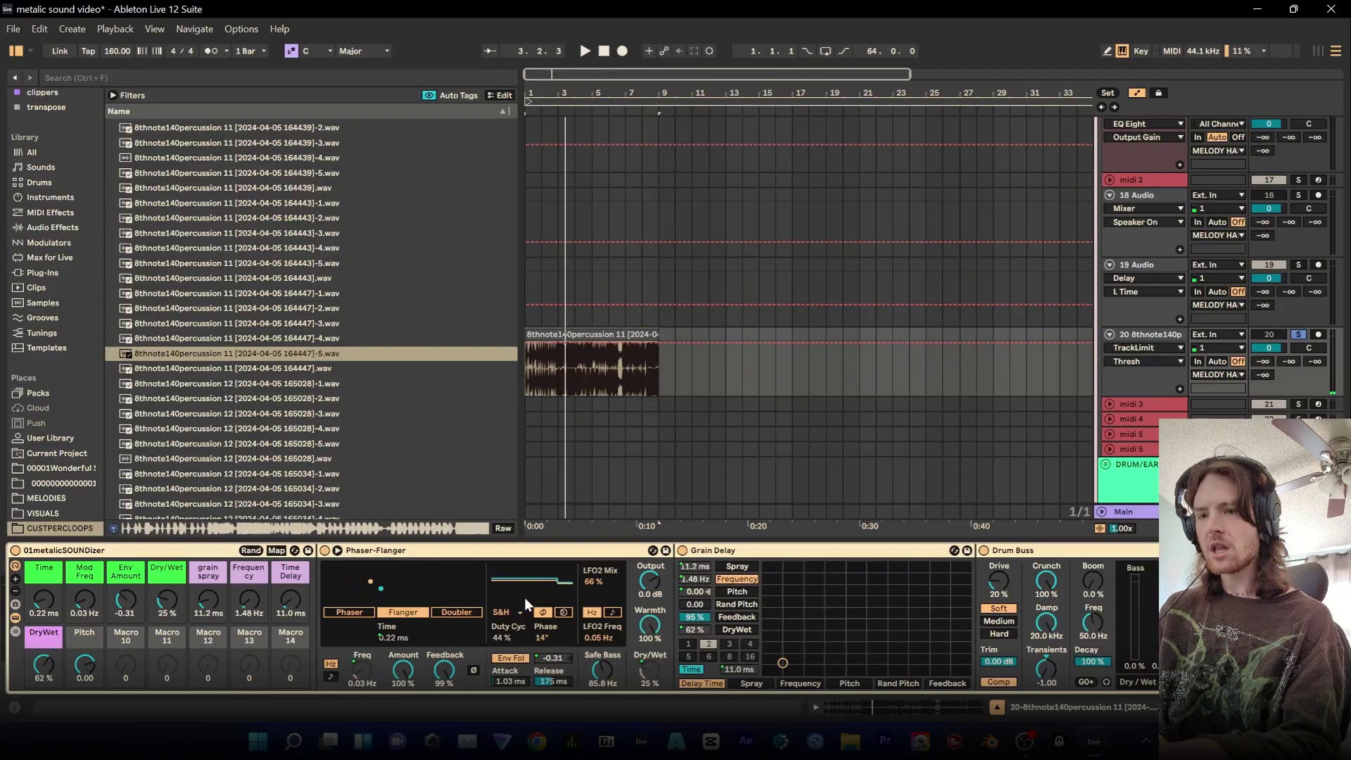
Set the rack's Time macro to 0.15 ms and review the Mod Freq and Env Amount macros
{"action": "left_click", "coordinate": [54, 591]}
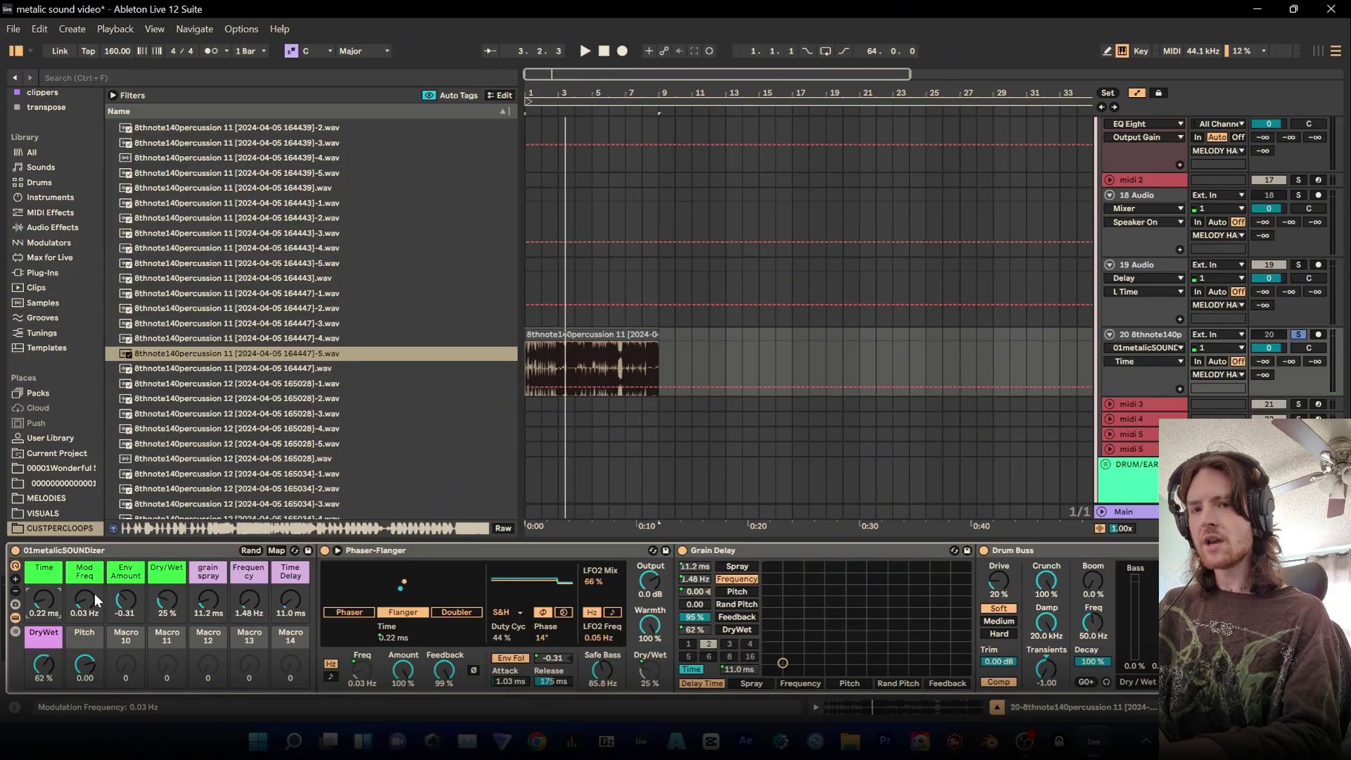
{"action": "left_click", "coordinate": [399, 566]}
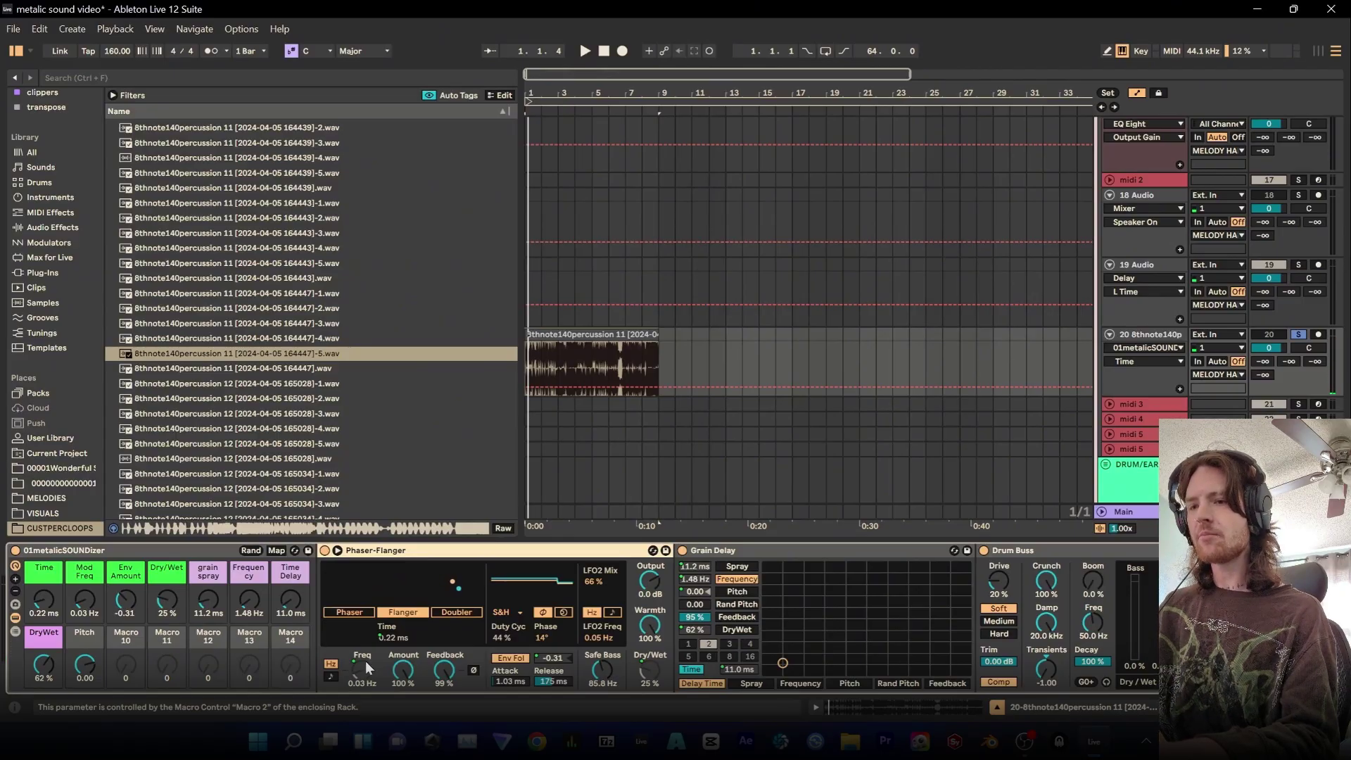
{"action": "scroll", "coordinate": [982, 627], "scroll_direction": "down", "scroll_amount": 10}
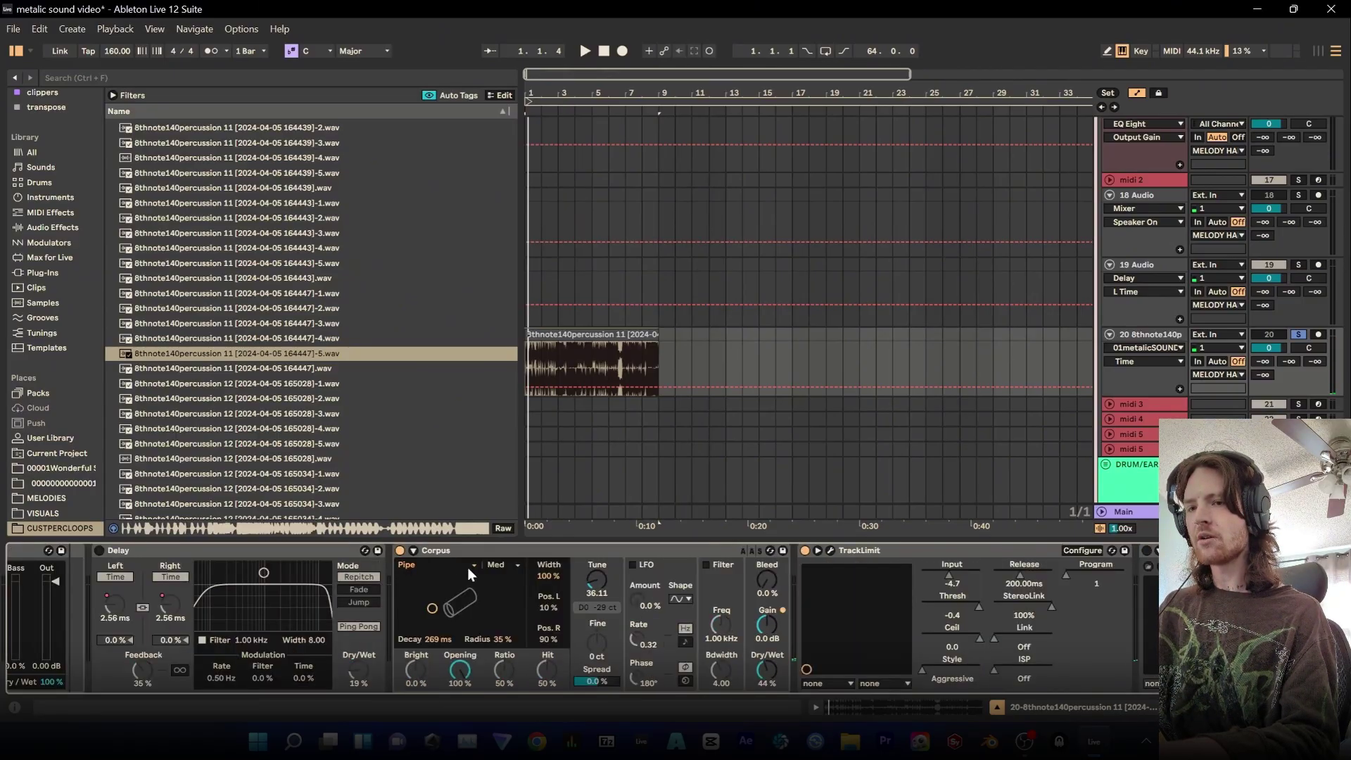
{"action": "scroll", "coordinate": [458, 619], "scroll_direction": "up", "scroll_amount": 10}
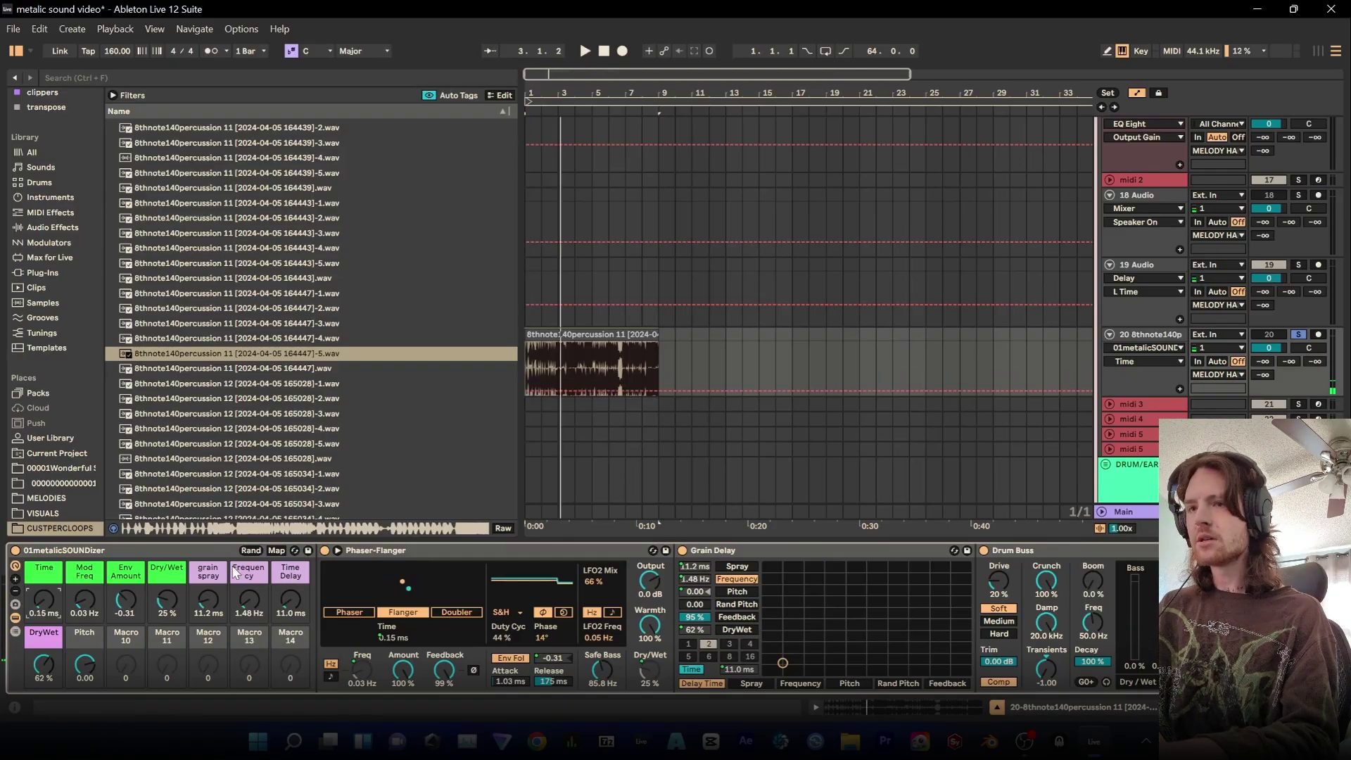
{"action": "left_click", "coordinate": [132, 600]}
{"action": "left_click", "coordinate": [90, 600]}
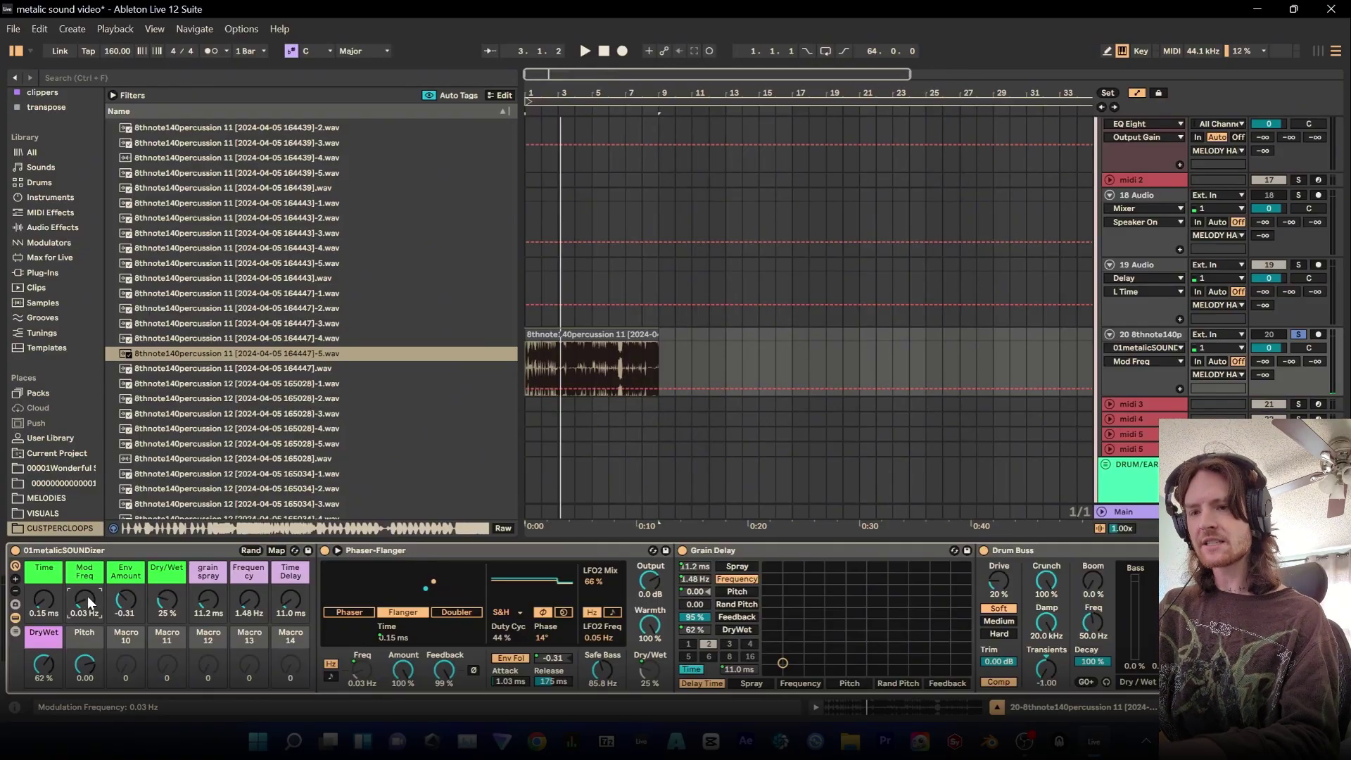
Play the loop and set the rack's grain spray macro to 7.94 ms
{"action": "left_click", "coordinate": [211, 600]}
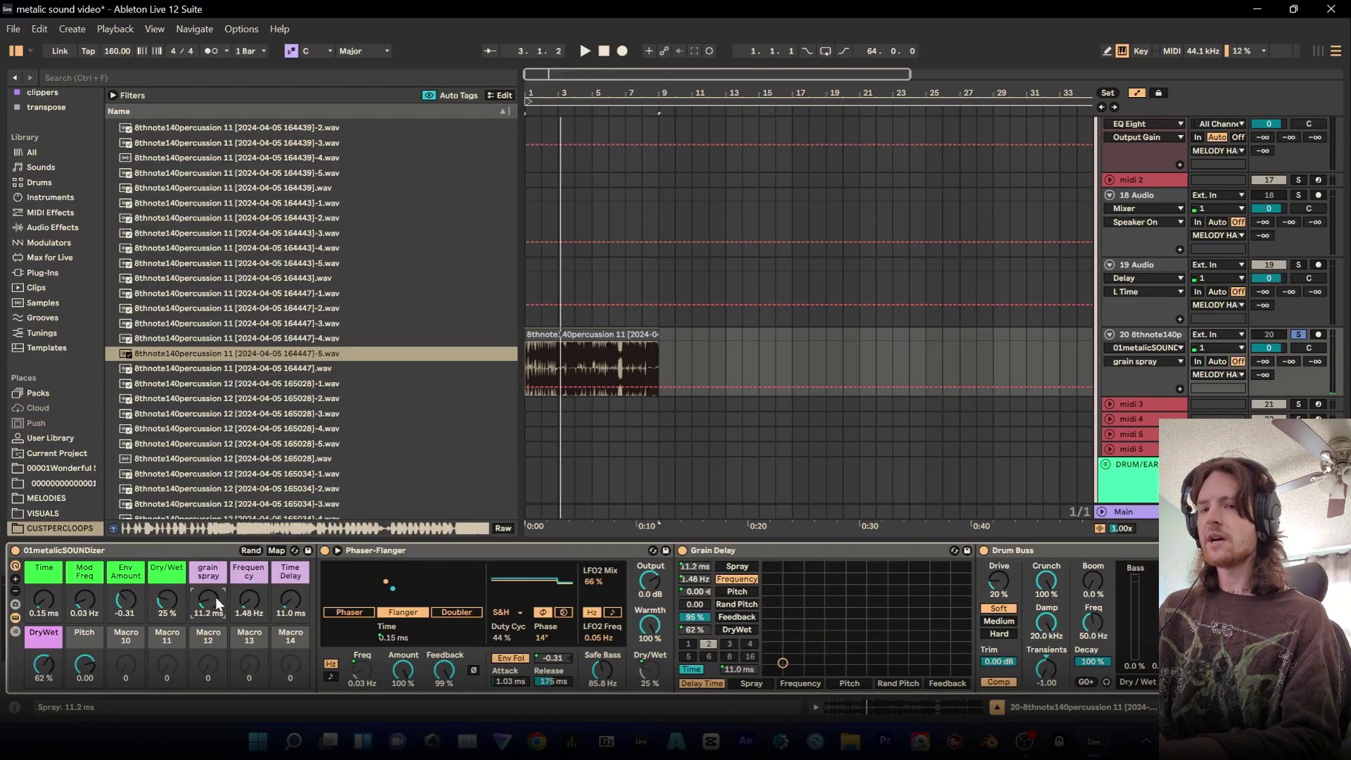
{"action": "left_click_drag", "start_coordinate": [214, 598], "coordinate": [214, 548]}
{"action": "key", "text": "space"}
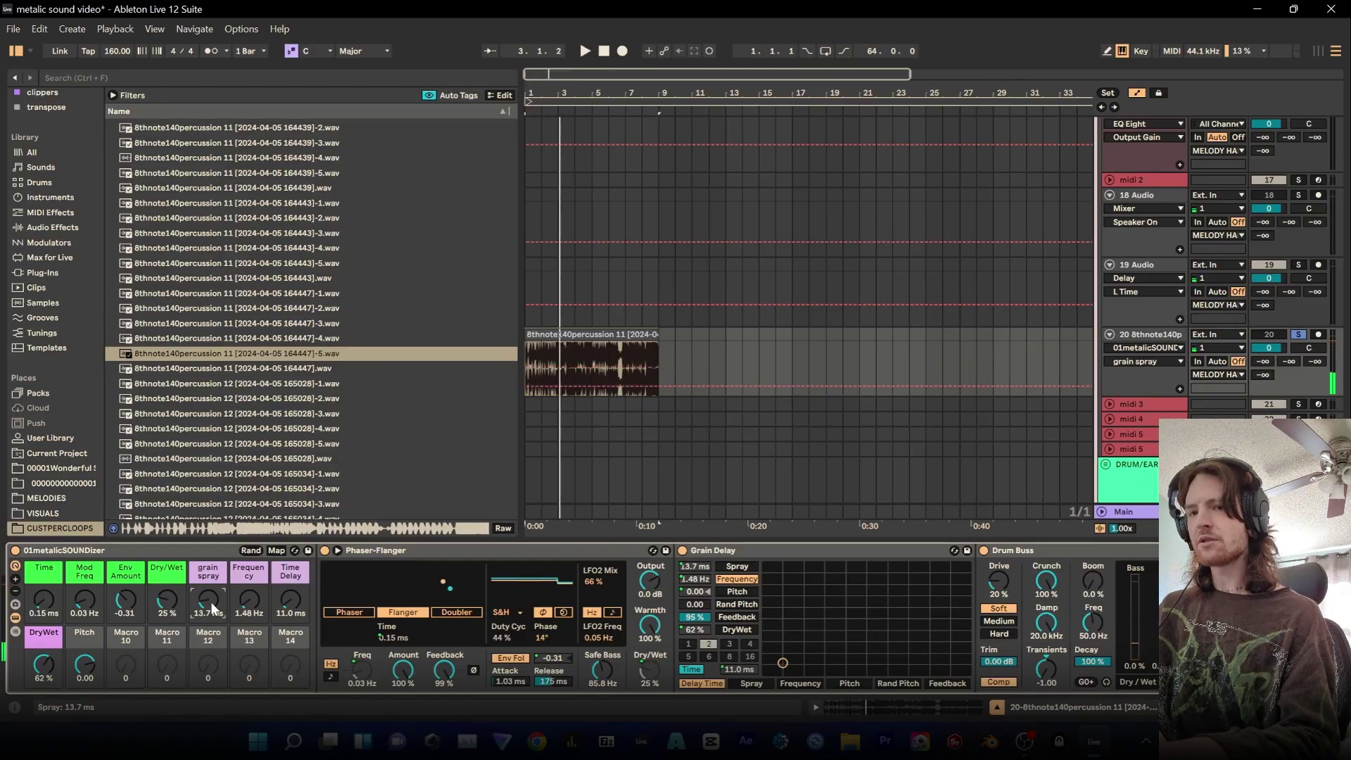
{"action": "left_click_drag", "start_coordinate": [209, 601], "coordinate": [210, 610]}
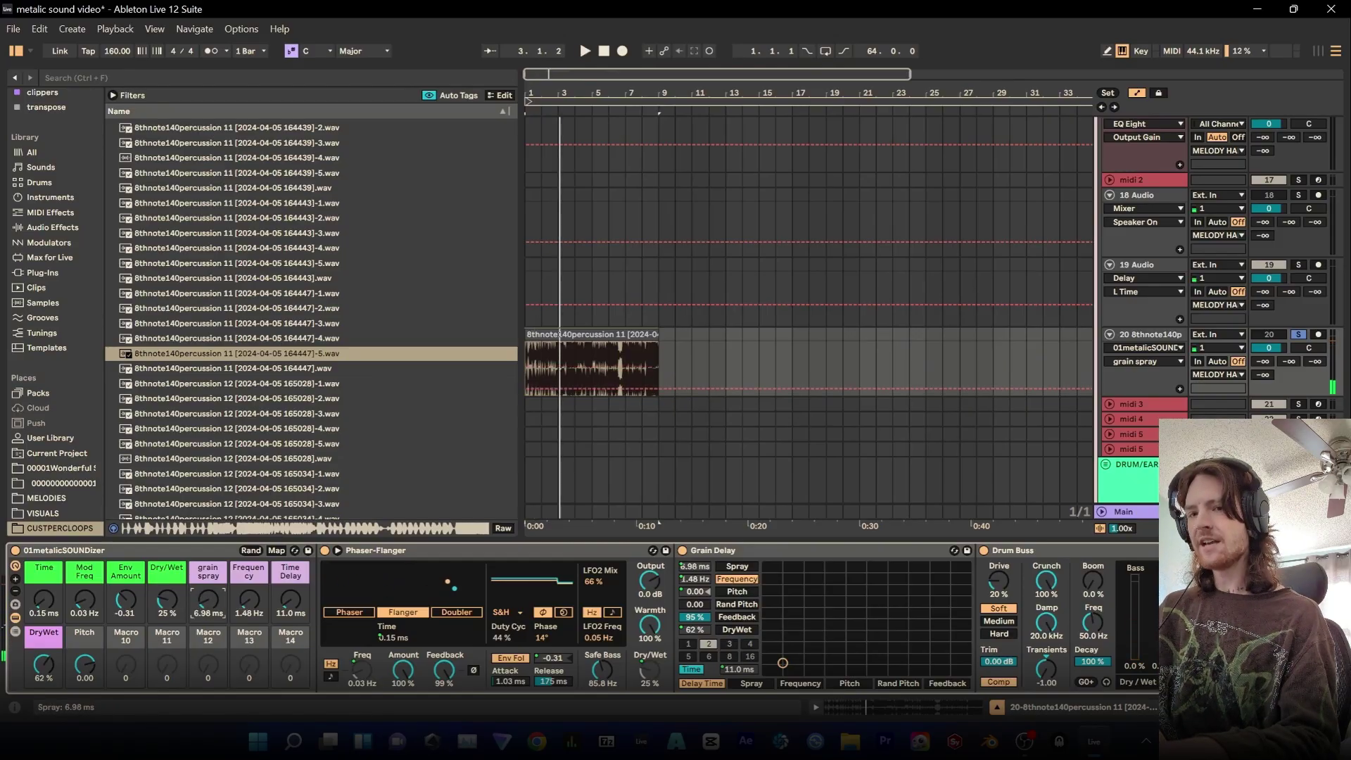
Play the loop and raise the rack's Frequency macro for Grain Delay to 2.68 Hz
{"action": "left_click", "coordinate": [623, 550]}
{"action": "left_click", "coordinate": [769, 553]}
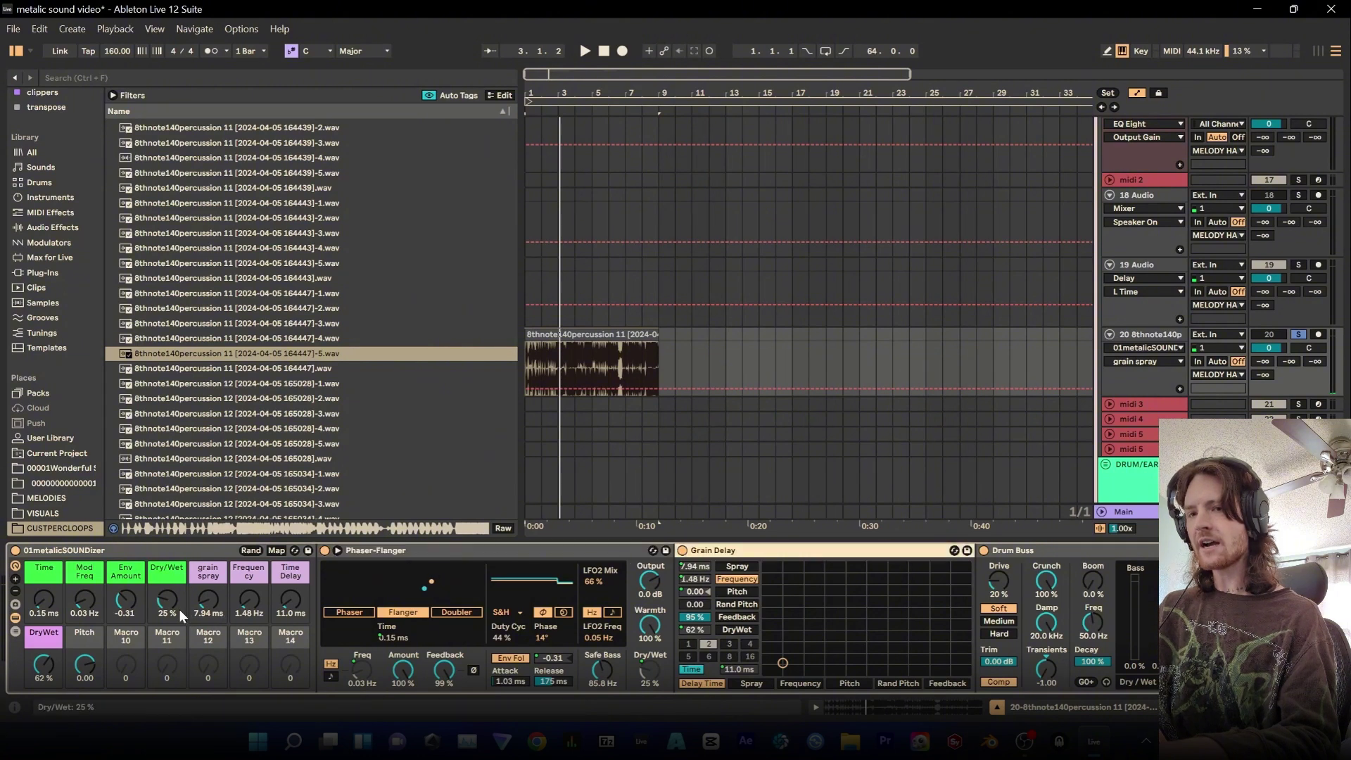
{"action": "key", "text": "space"}
{"action": "mouse_move", "coordinate": [250, 604]}
{"action": "left_mouse_down"}
{"action": "mouse_move", "coordinate": [251, 521]}
{"action": "mouse_move", "coordinate": [250, 588]}
{"action": "left_mouse_up"}
{"action": "key", "text": "space"}
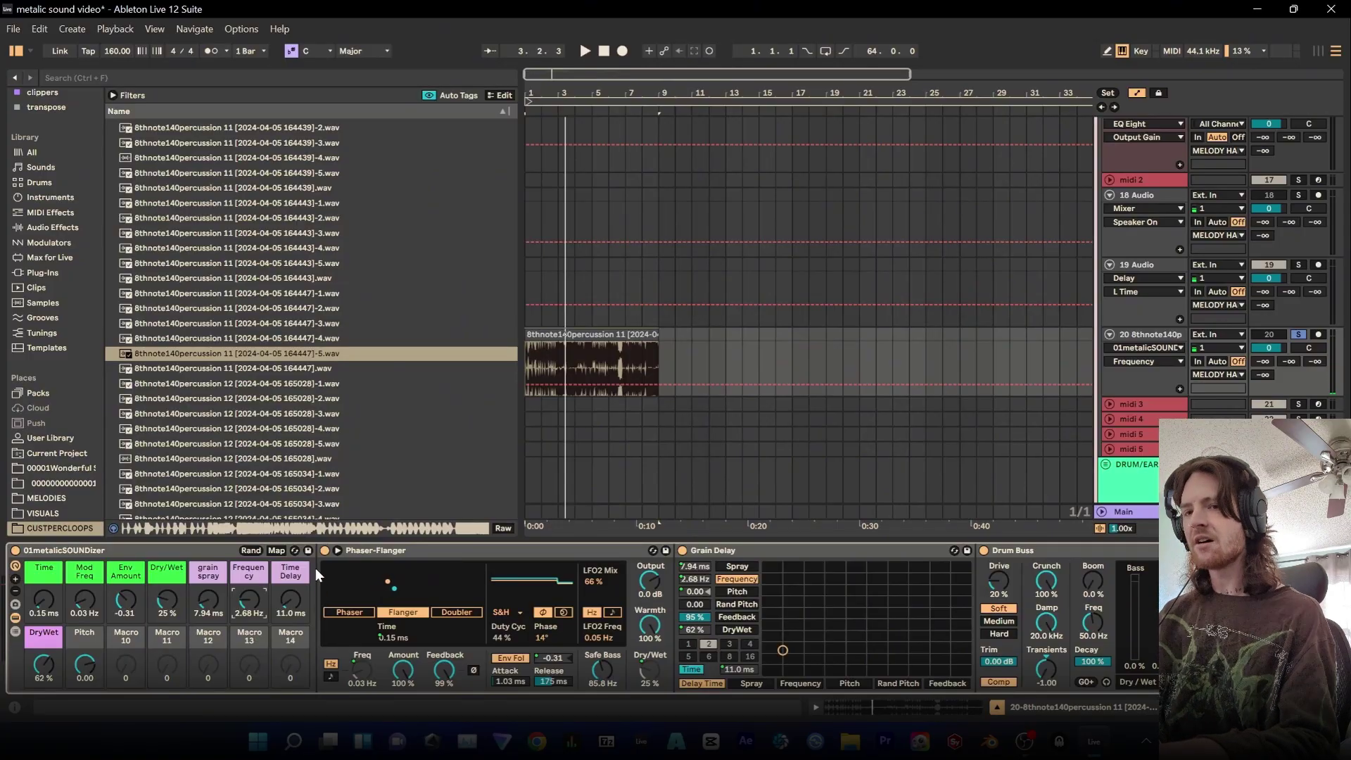
Set the Time Delay macro to 12.0 ms, DryWet to 19 % and Pitch to -25.0, with Phaser-Flanger switched back on
{"action": "left_click", "coordinate": [297, 599]}
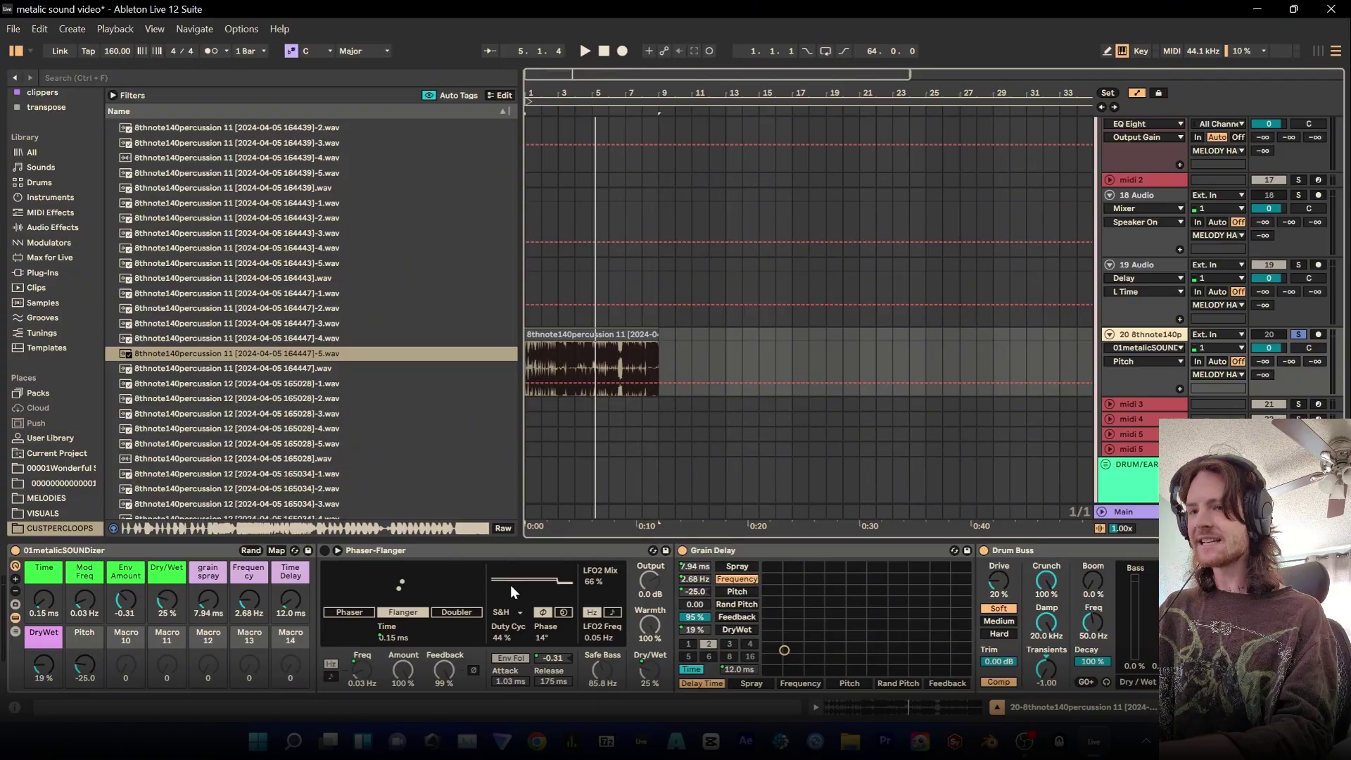
{"action": "left_click", "coordinate": [325, 550]}
Select the percussion clip on track 20 so that playback starts from its beginning
{"action": "left_click", "coordinate": [698, 378]}
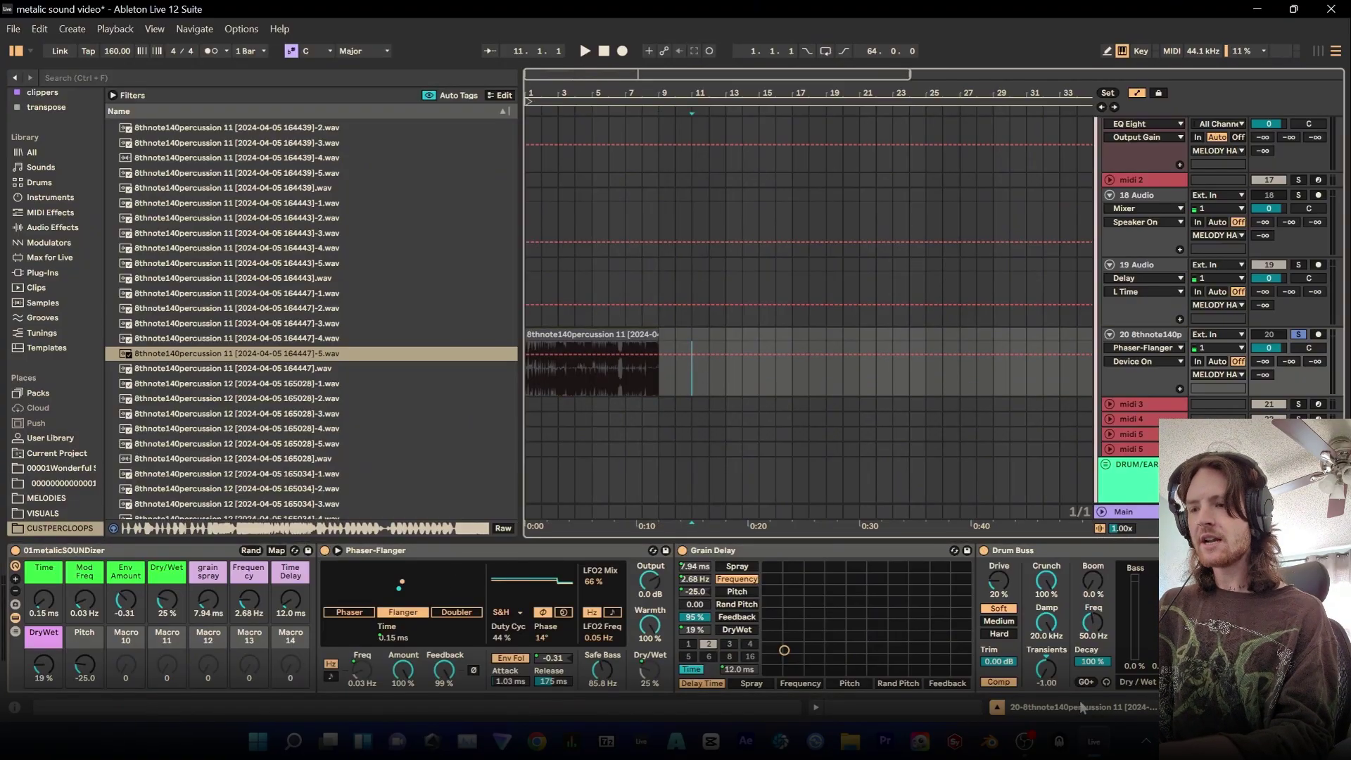
{"action": "scroll", "coordinate": [584, 619], "scroll_direction": "right", "scroll_amount": 5}
{"action": "scroll", "coordinate": [542, 619], "scroll_direction": "right", "scroll_amount": 5}
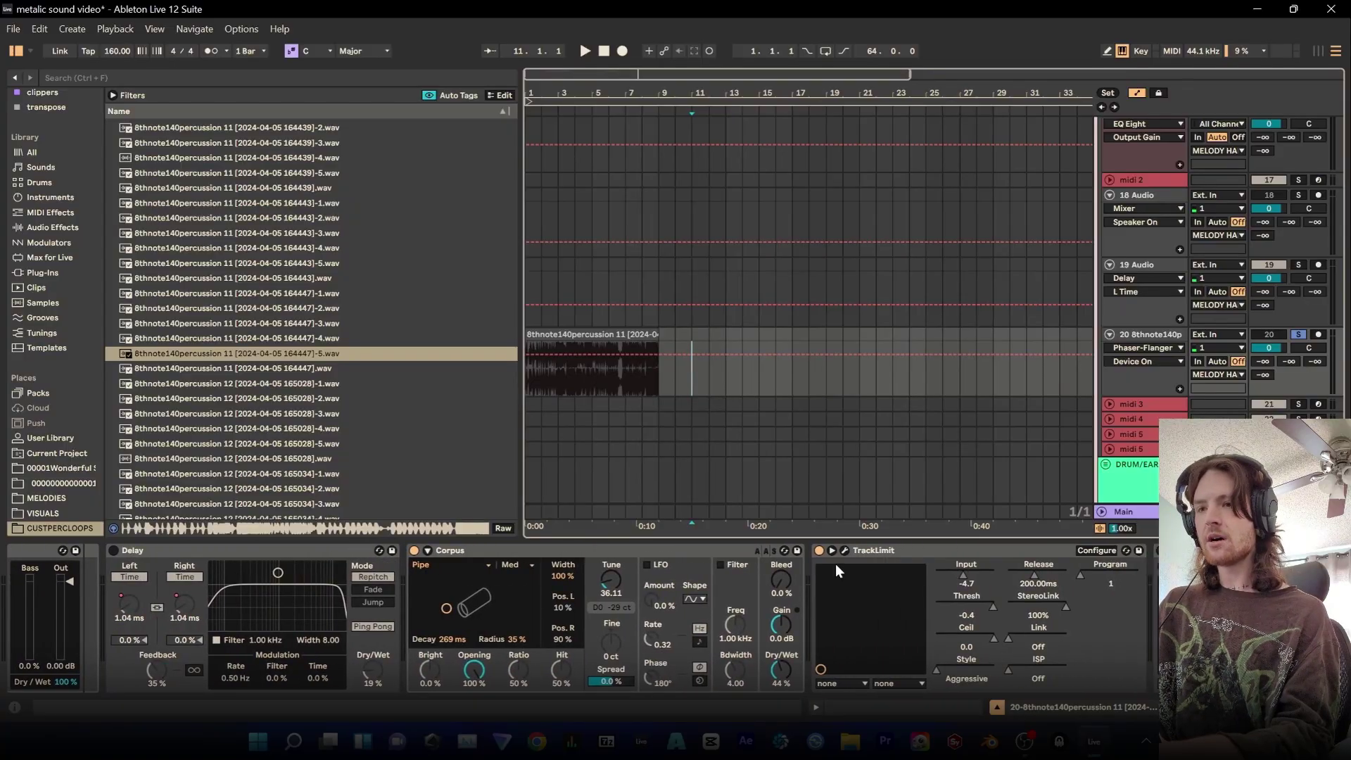
{"action": "left_click", "coordinate": [593, 339]}
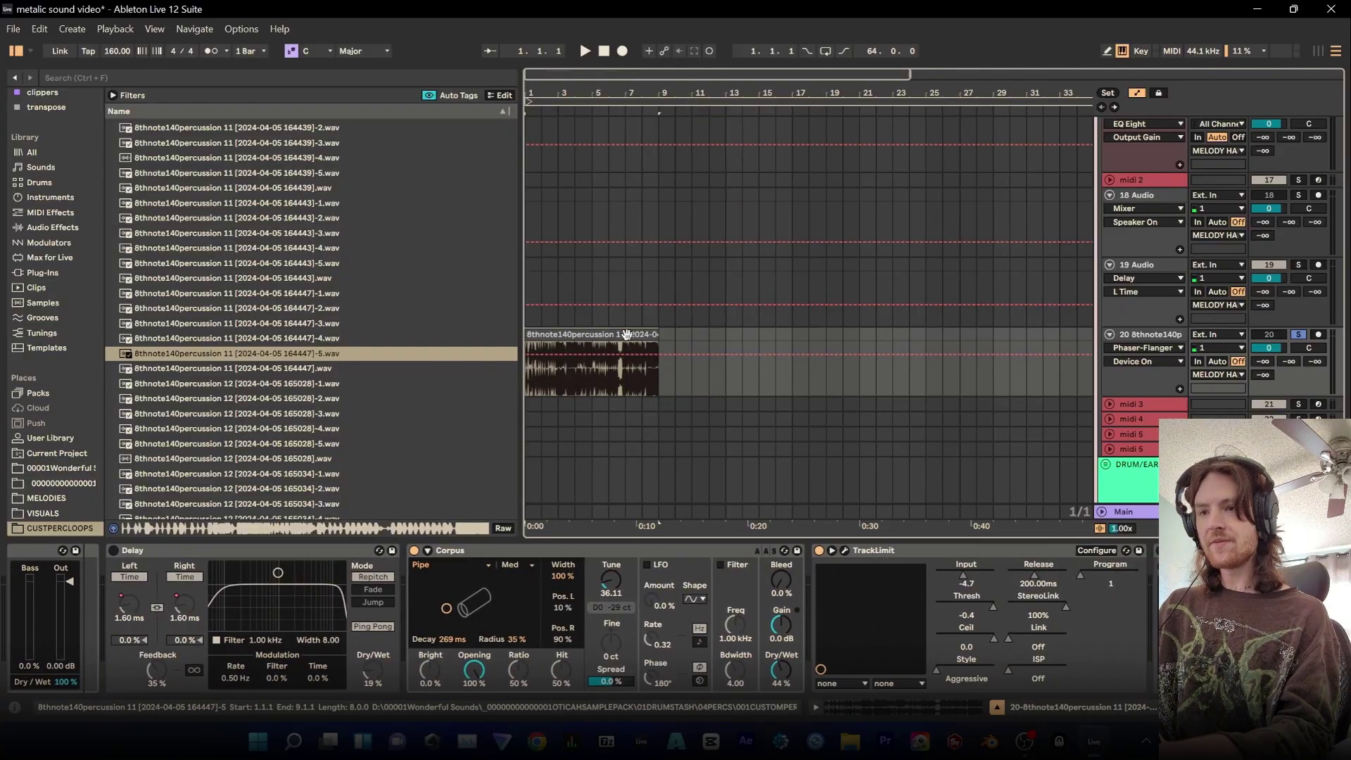
{"action": "left_click", "coordinate": [618, 383]}
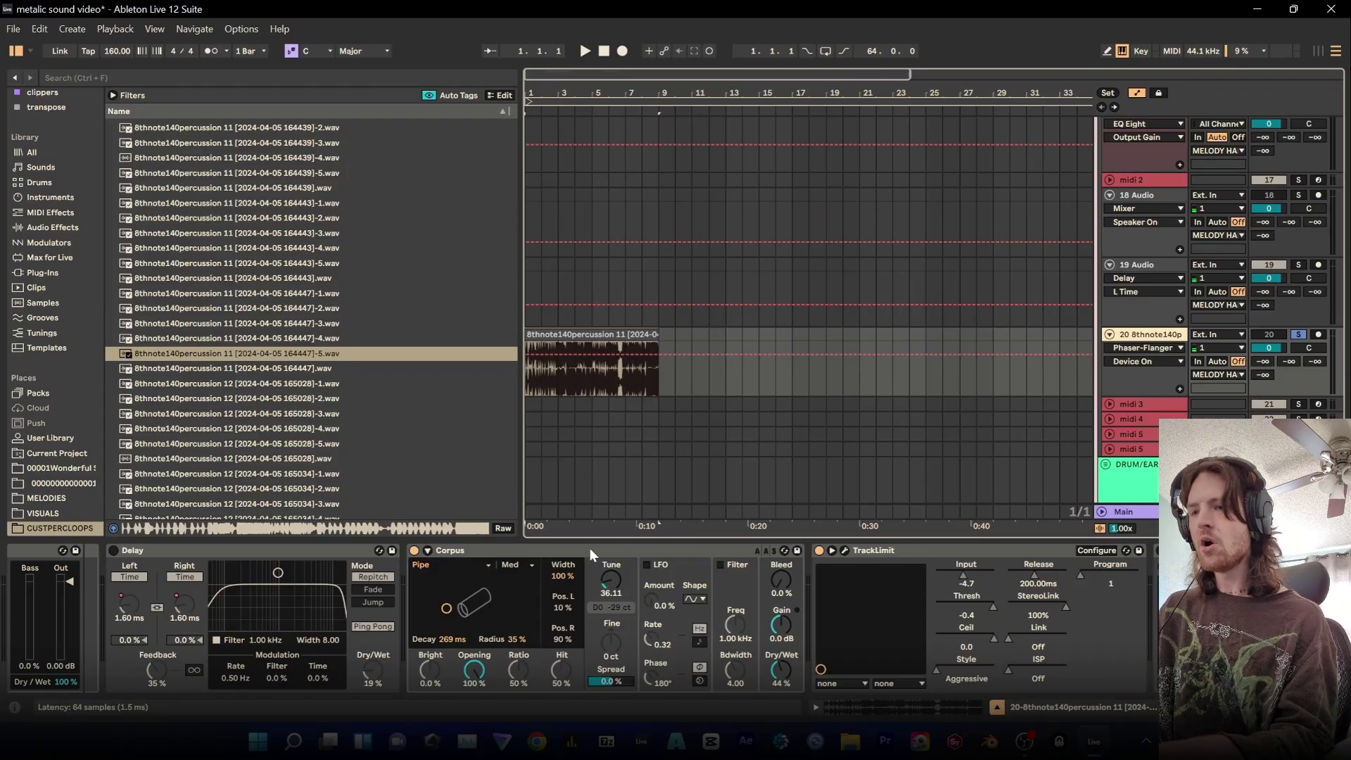
Move Corpus behind PITCHMAP VST in the track's device chain and switch it off
{"action": "left_click", "coordinate": [781, 626]}
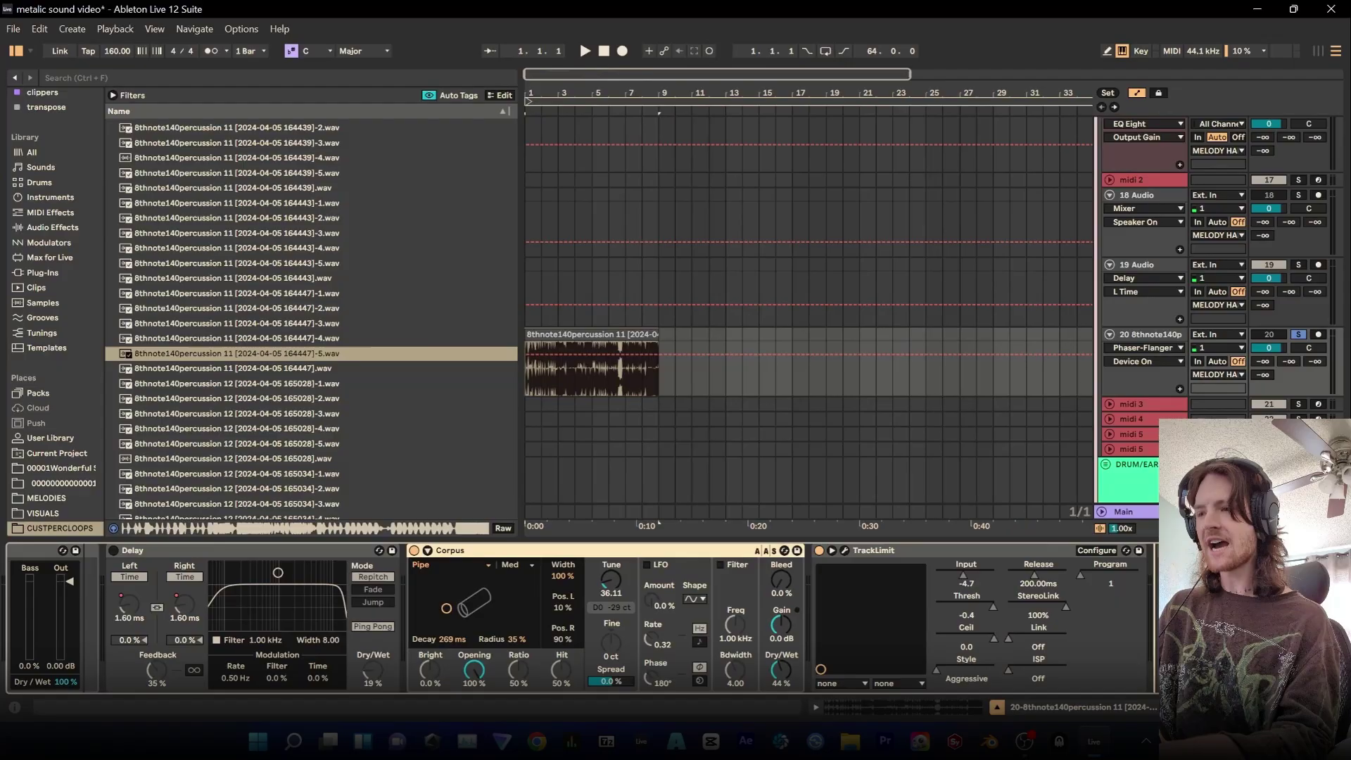
{"action": "left_click_drag", "start_coordinate": [613, 550], "coordinate": [1239, 563]}
{"action": "left_click", "coordinate": [882, 551]}
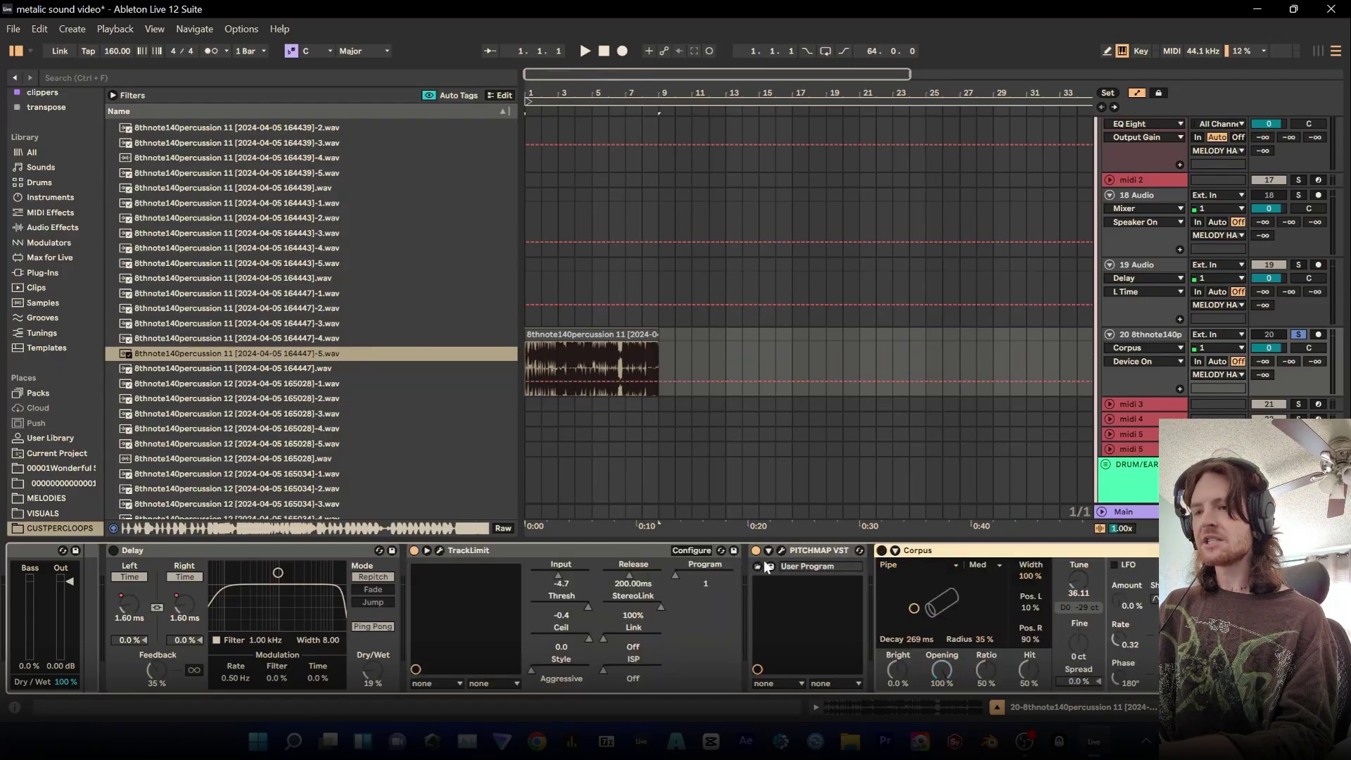
Open PITCHMAP, set its key transform to D Natural Minor and play the loop through it
{"action": "left_click", "coordinate": [779, 551]}
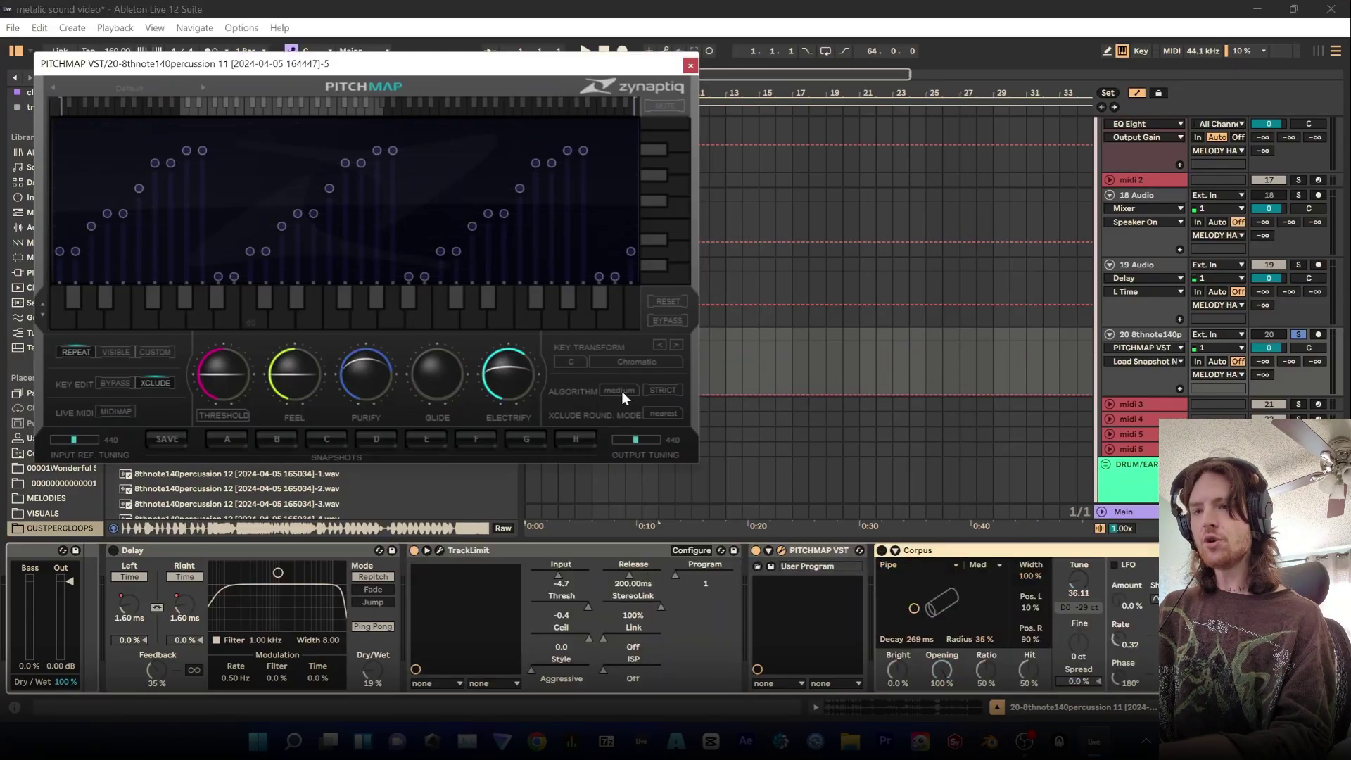
{"action": "left_click", "coordinate": [604, 362]}
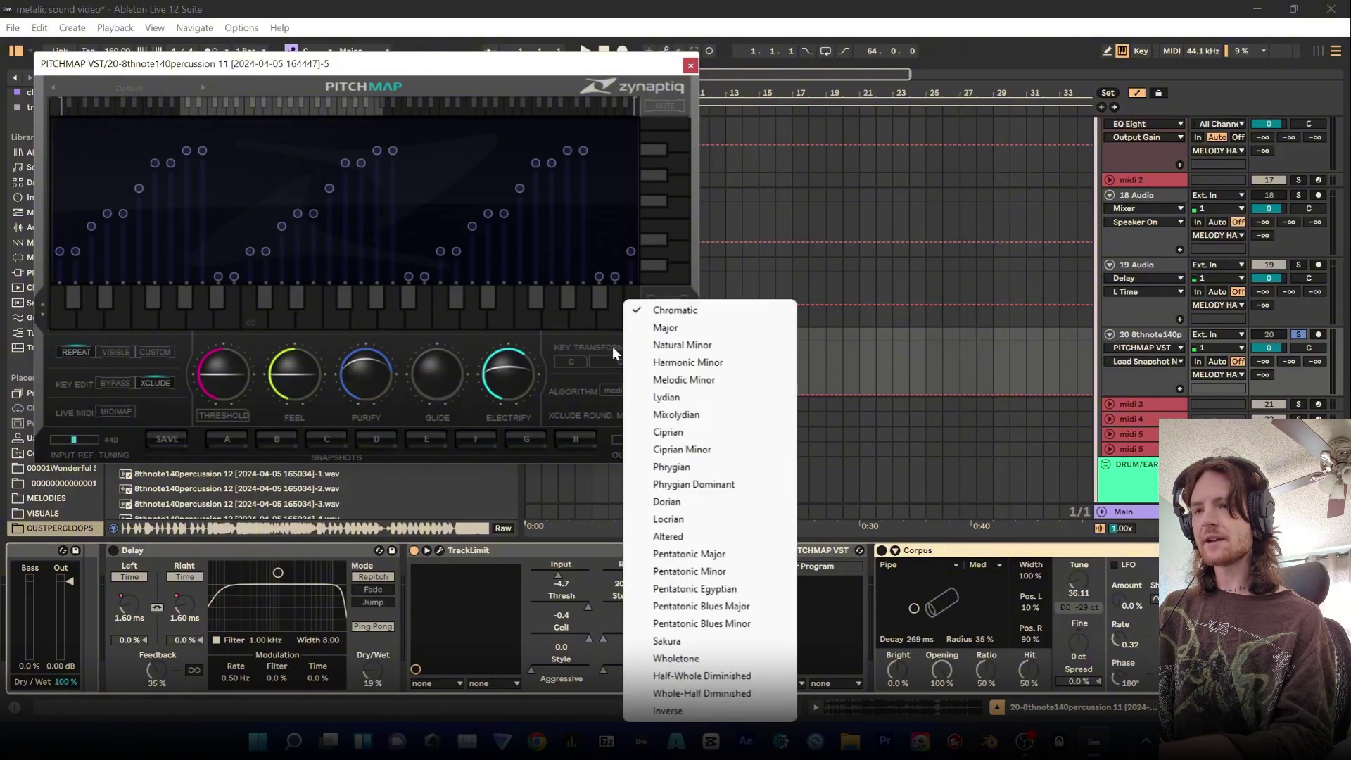
{"action": "left_click", "coordinate": [702, 346]}
{"action": "left_click", "coordinate": [571, 361]}
{"action": "left_click", "coordinate": [606, 414]}
{"action": "left_click", "coordinate": [637, 361]}
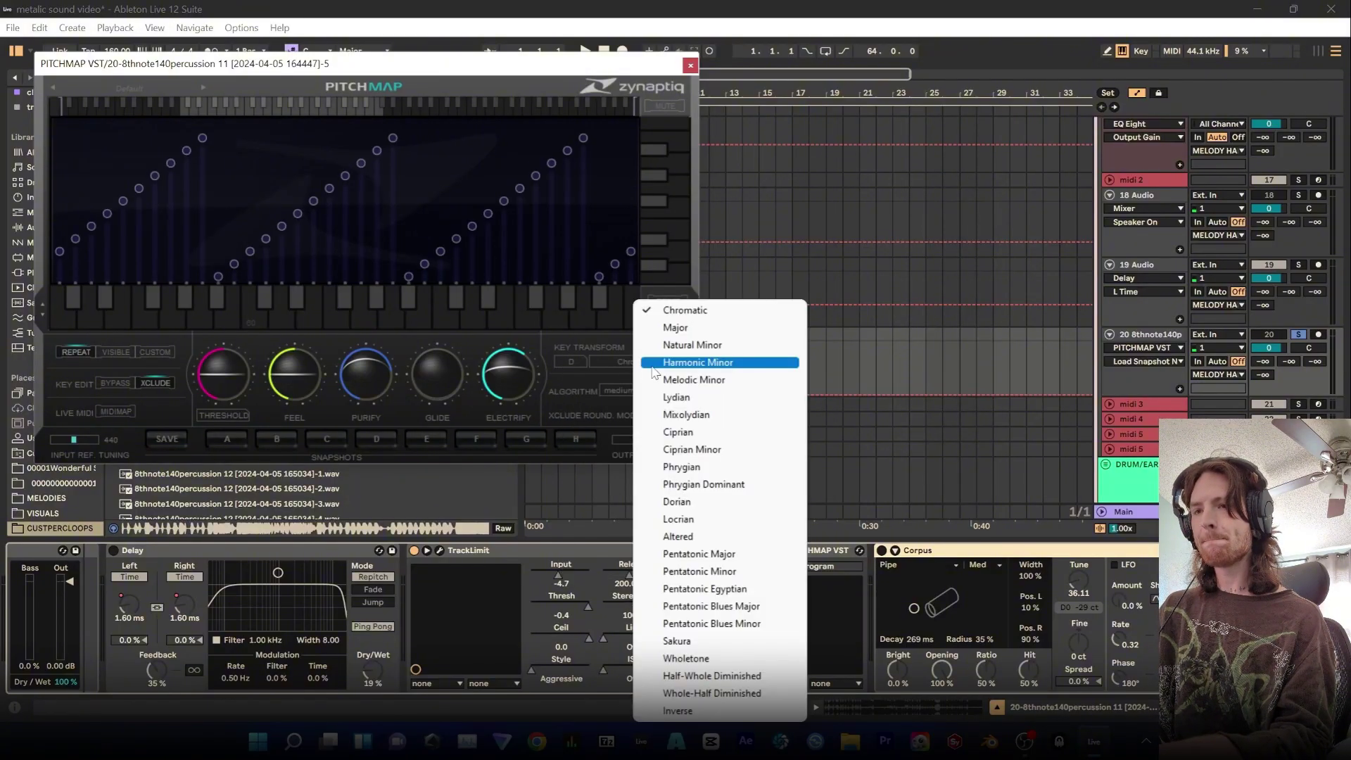
{"action": "left_click", "coordinate": [714, 347]}
{"action": "key", "text": "space"}
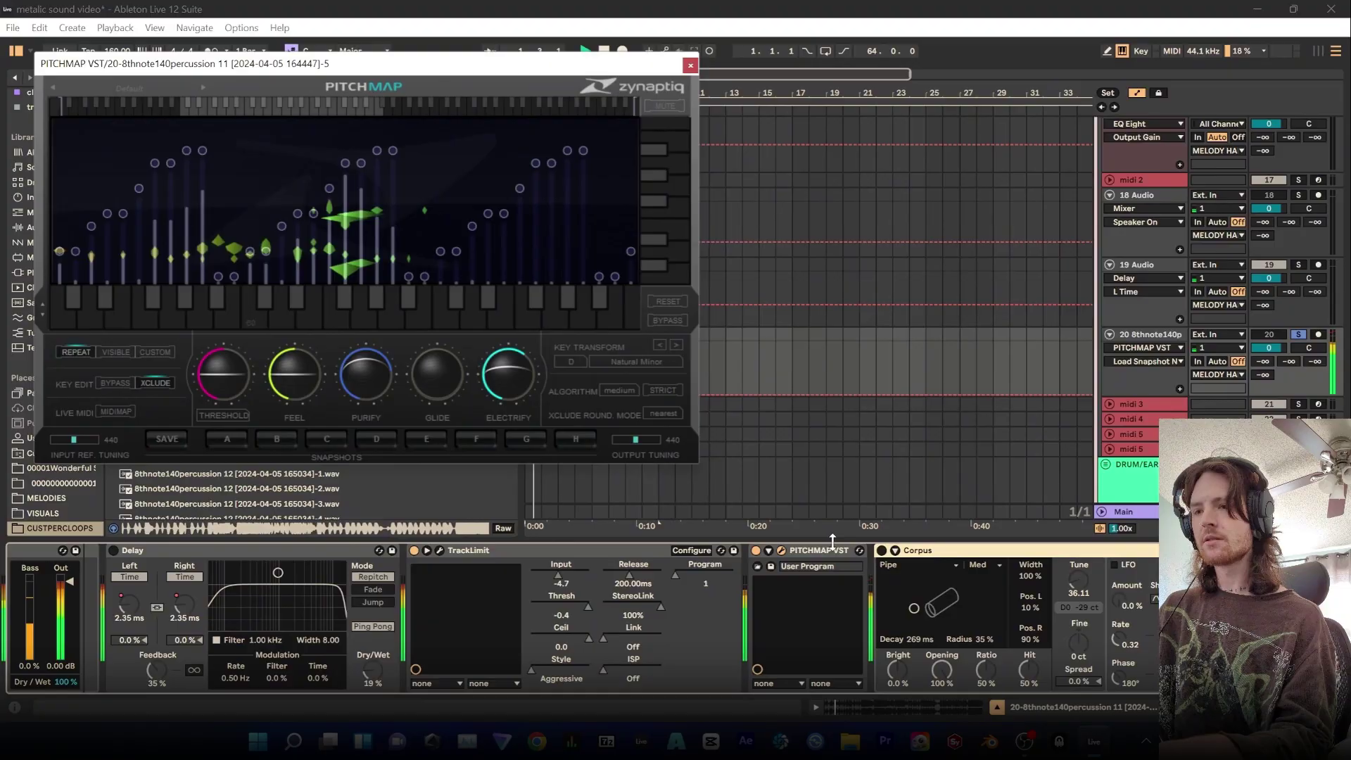
{"action": "key", "text": "space"}
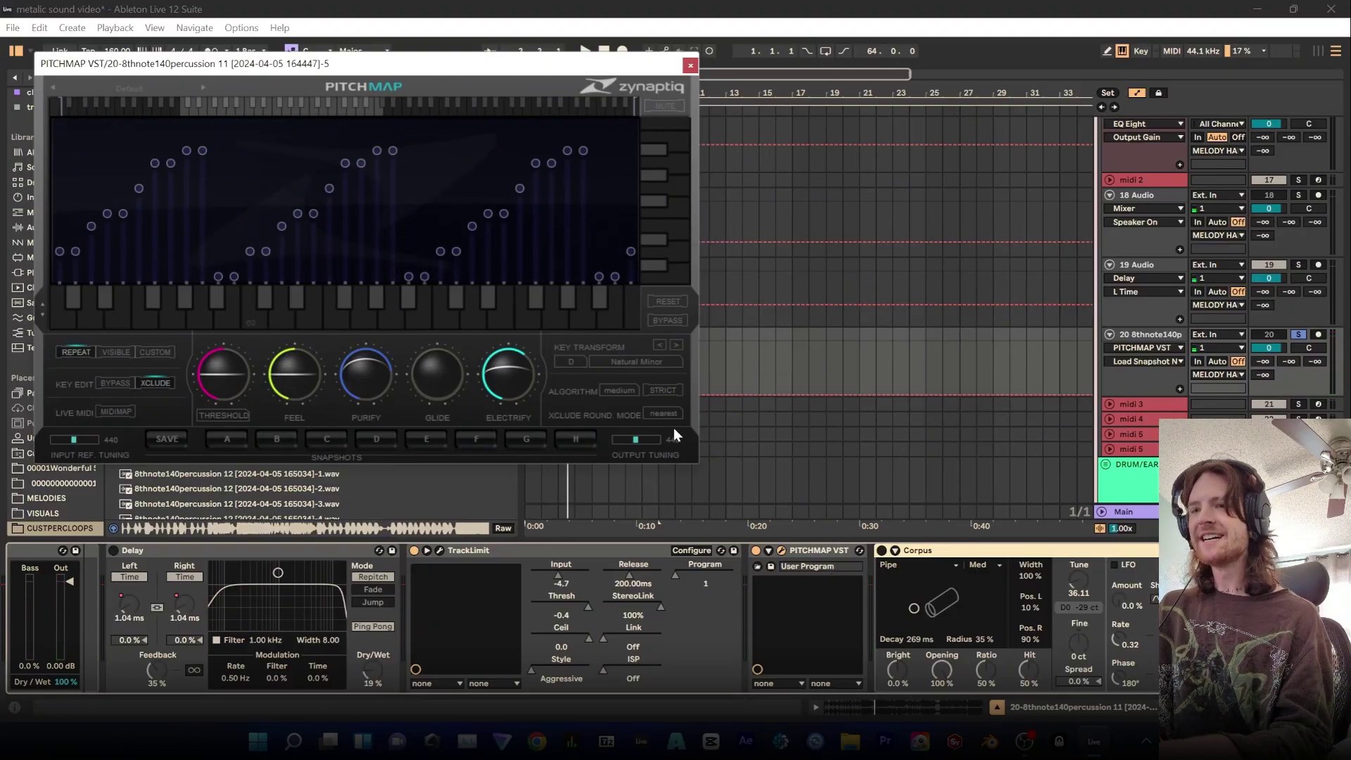
Switch Corpus back on after PITCHMAP, play the loop through both and close the plugin window
{"action": "left_click", "coordinate": [923, 555]}
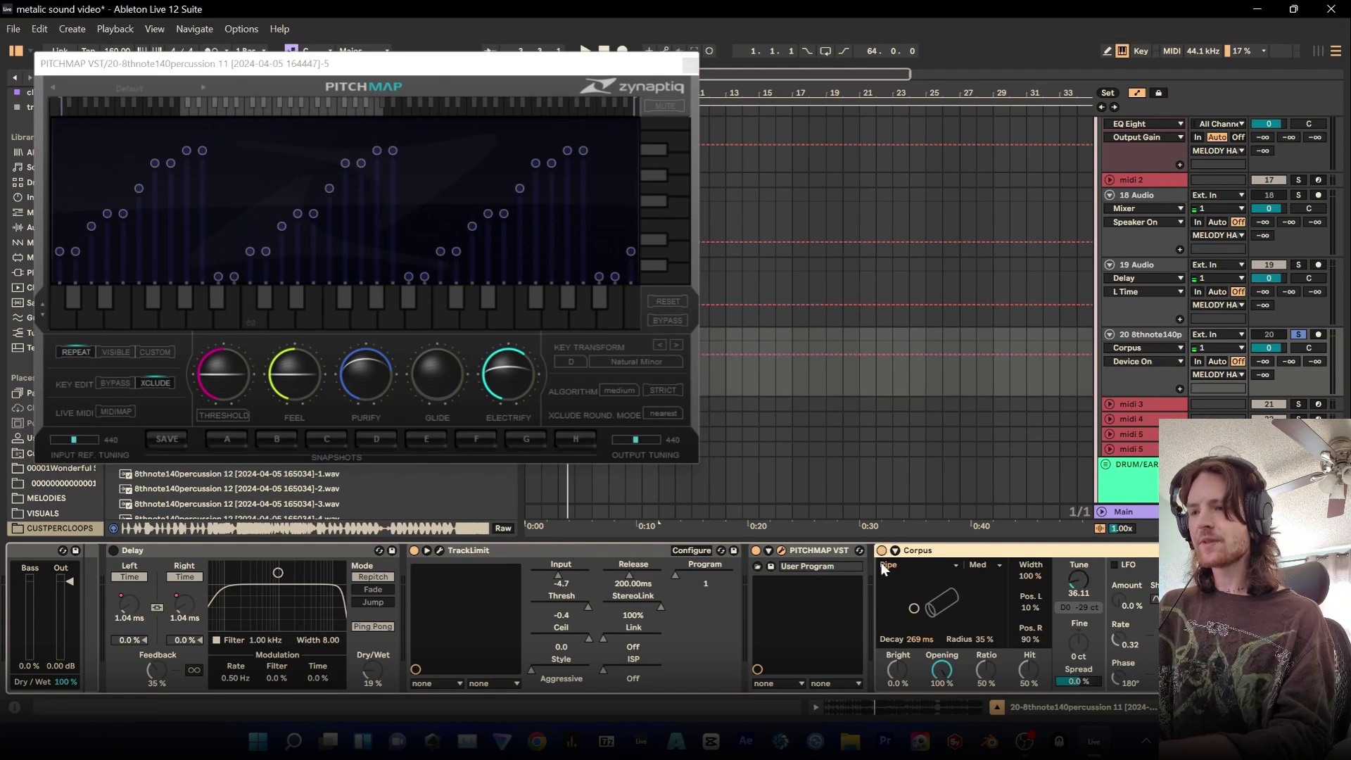
{"action": "key", "text": "space"}
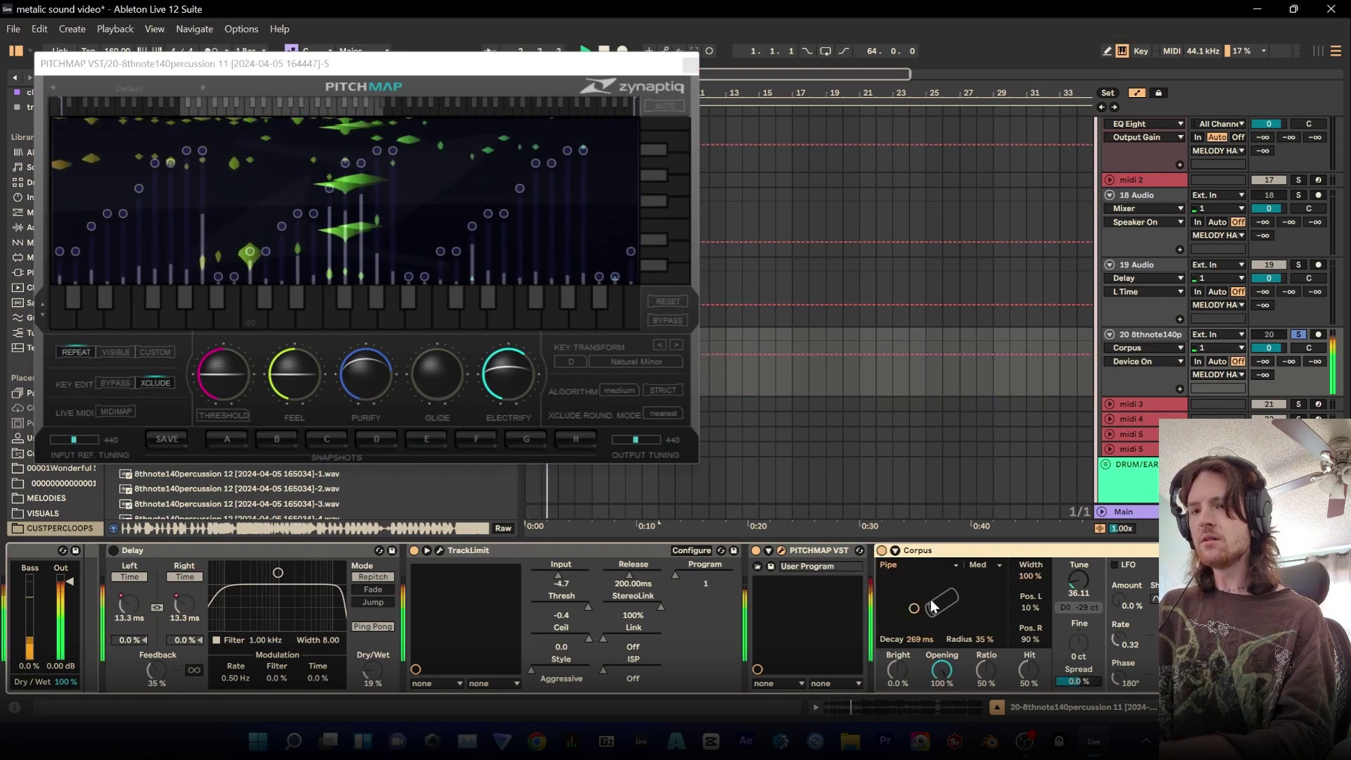
{"action": "key", "text": "space"}
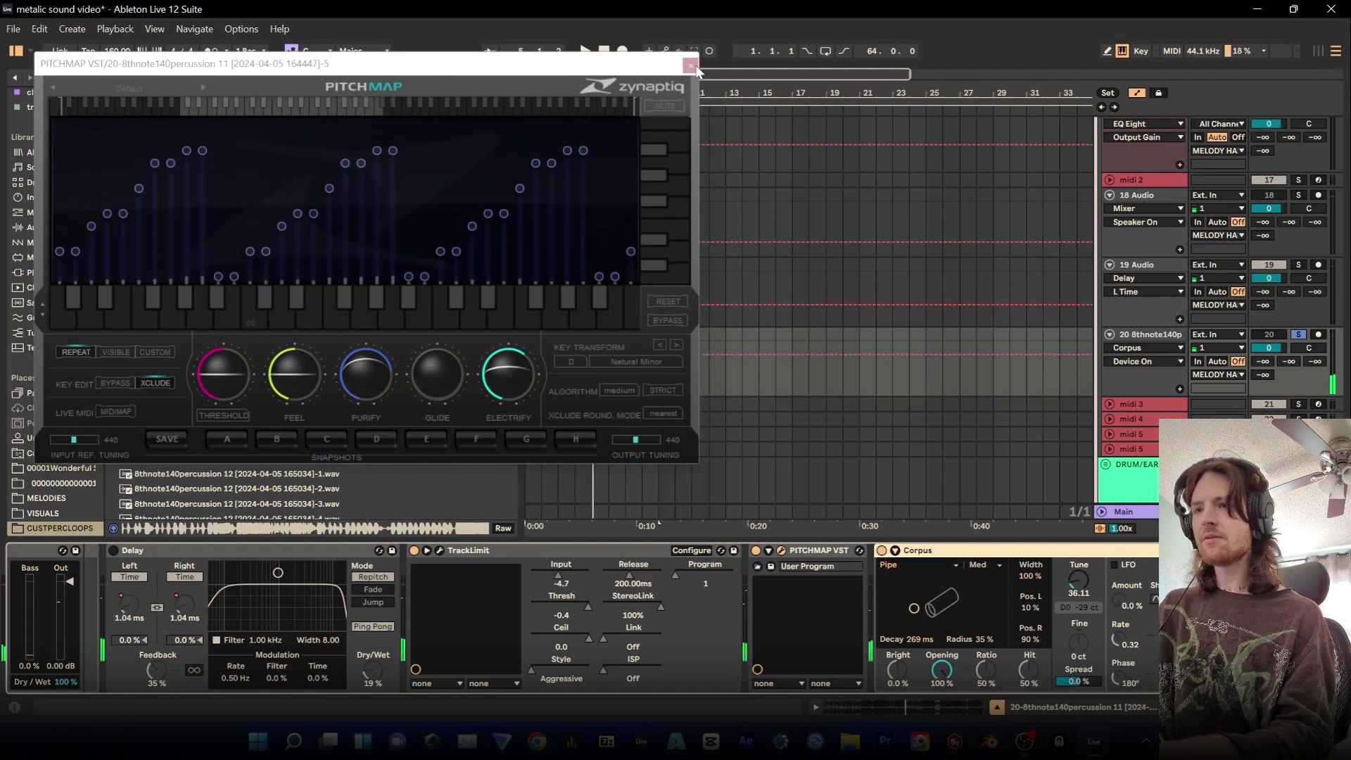
{"action": "left_click", "coordinate": [691, 65]}
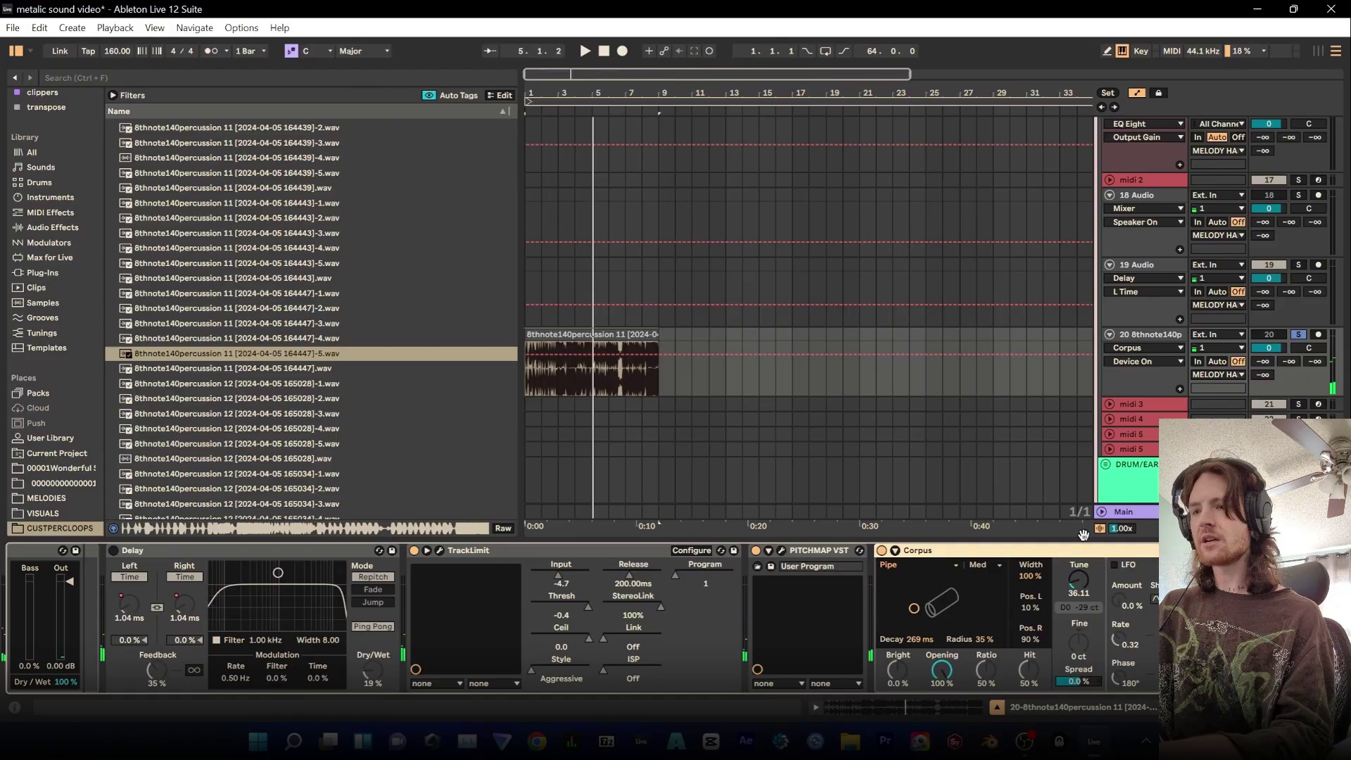